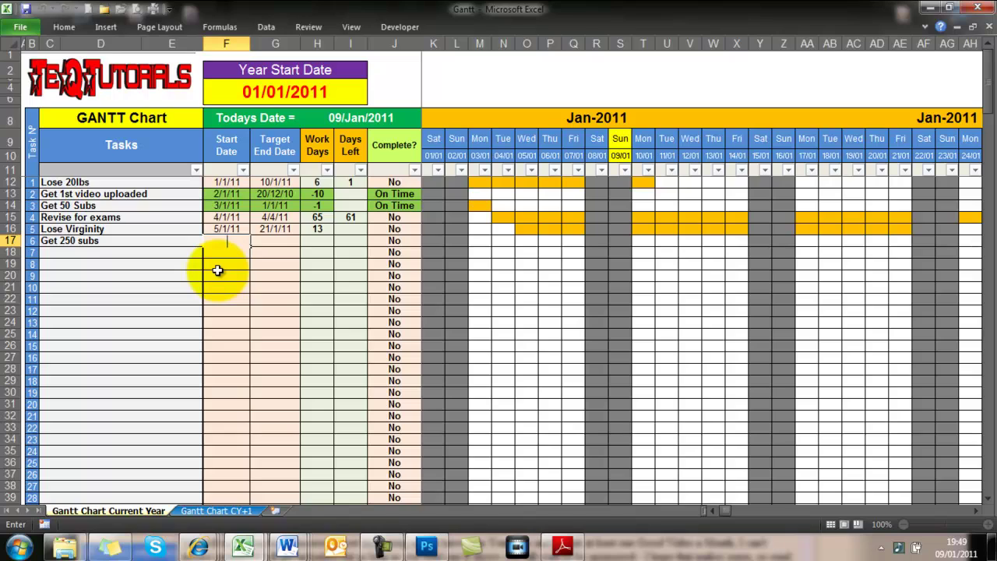
Enter a start date of 9/1/11 and a target end date of 17/1/11 for the Get 250 subs task
type("9/1/11")
left_click(267, 242)
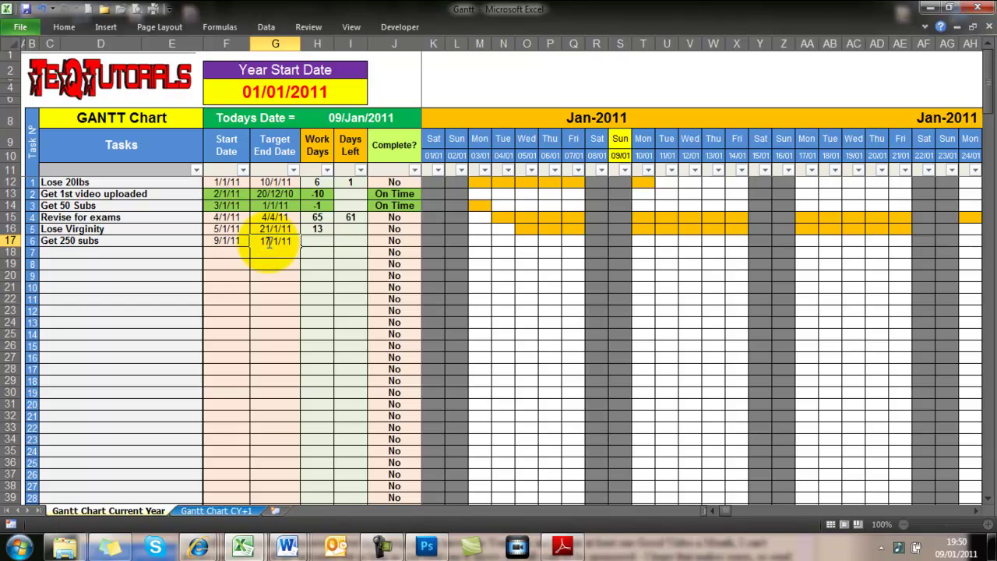
key("Return")
Fill the Work Days formula into the Get 250 subs row and copy the Days Left formula from Revise for exams down to it
left_click(315, 242)
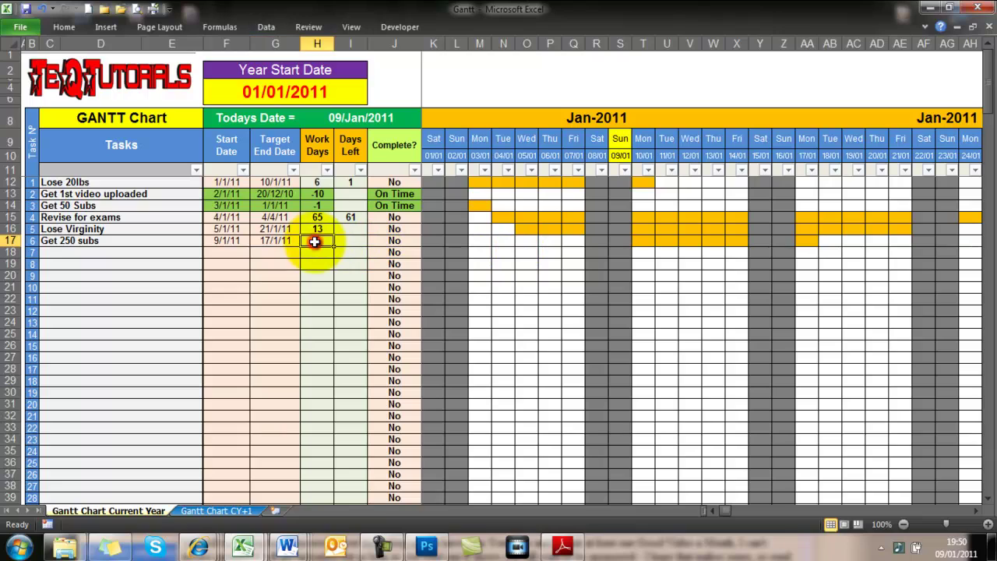
left_click(351, 228)
left_click(351, 216)
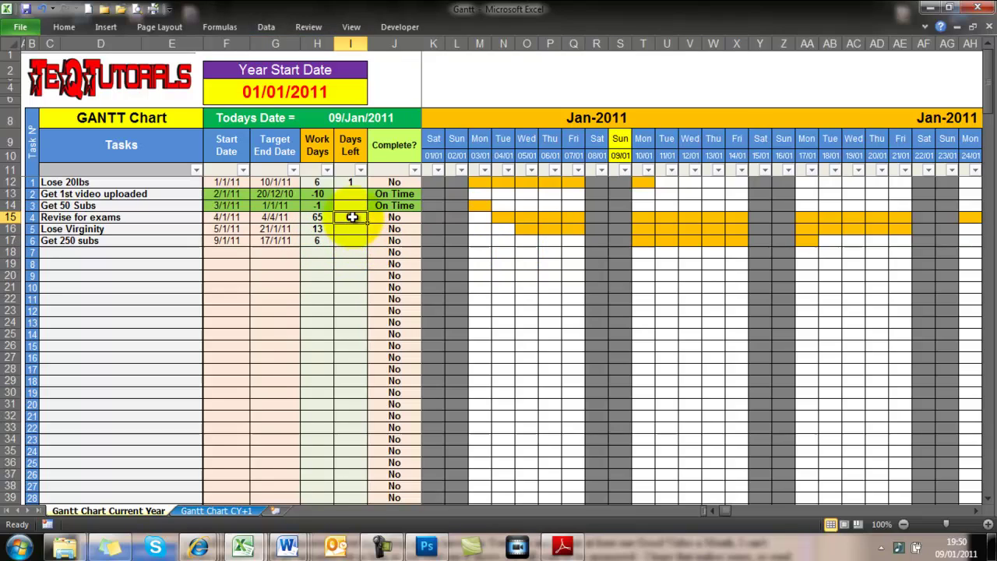
left_click_drag(368, 223, 366, 246)
left_click(359, 301)
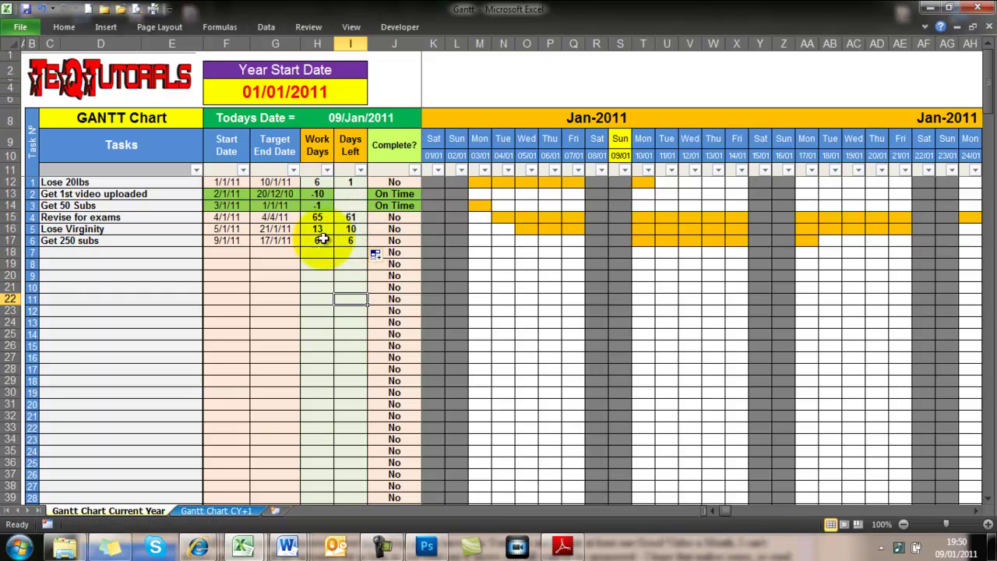
Change the target end date of the Get 250 subs task to 16/1/11
left_click(258, 242)
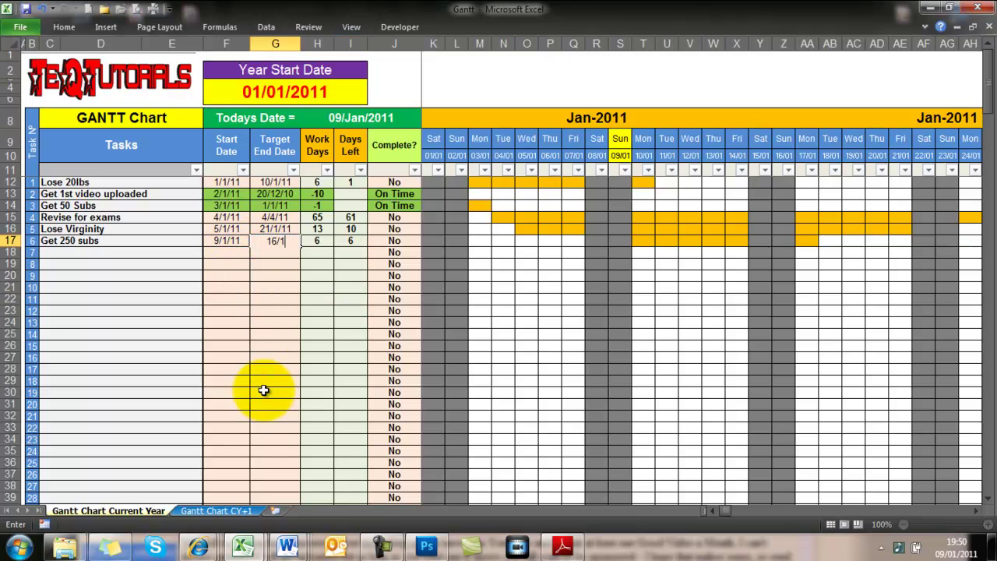
left_click(305, 310)
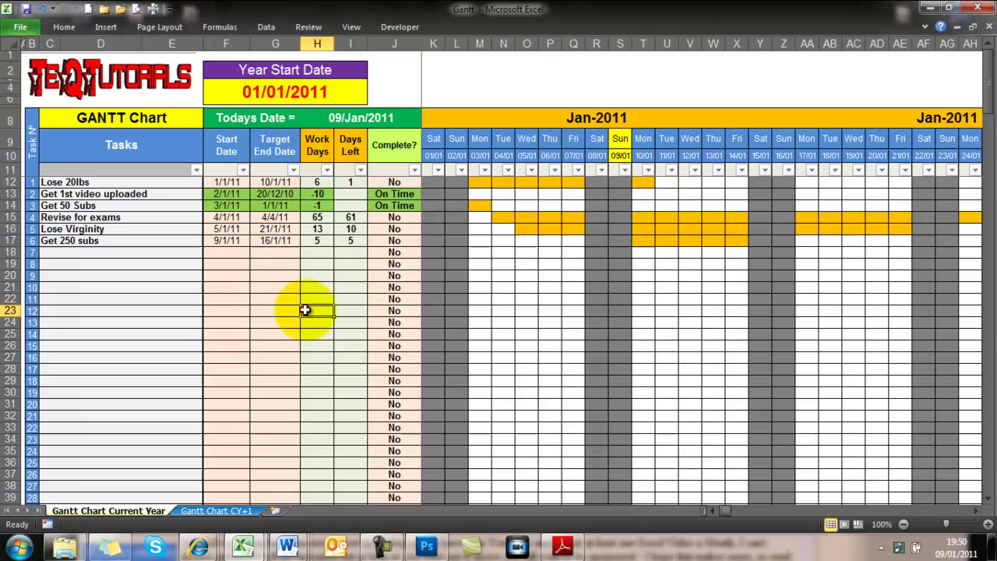
left_click(316, 240)
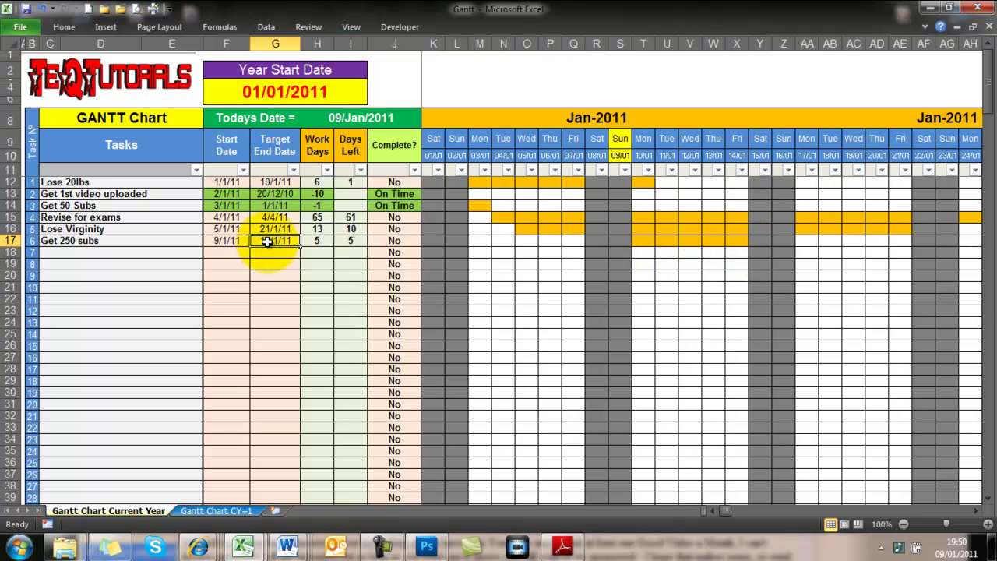
Change the start date of the Get 250 subs task to 4/1/11
left_click(230, 242)
type("3")
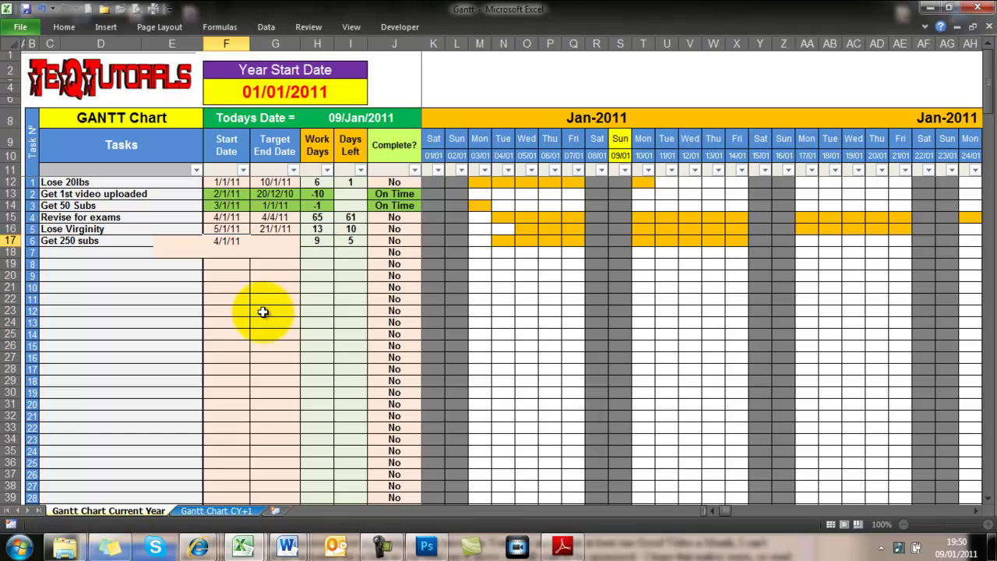
left_click(503, 240)
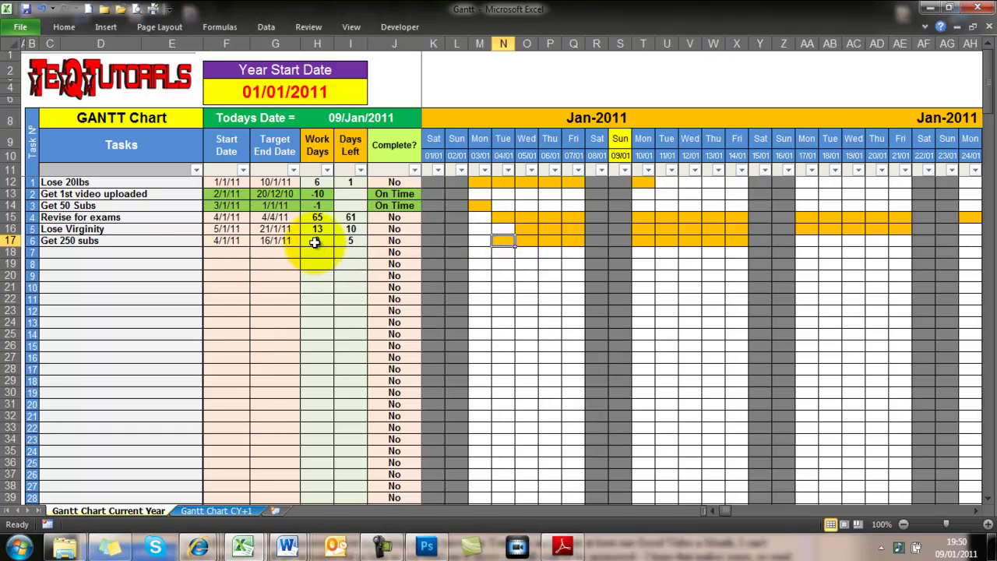
left_click(347, 241)
key("ctrl+d")
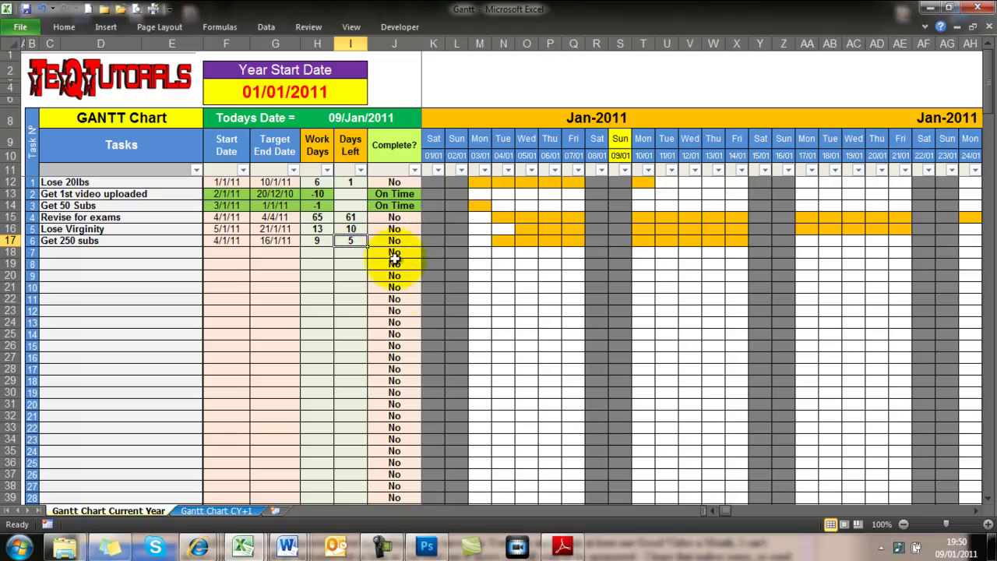
Set the Complete? status of the Get 250 subs task to Late
left_click(397, 239)
left_click(428, 241)
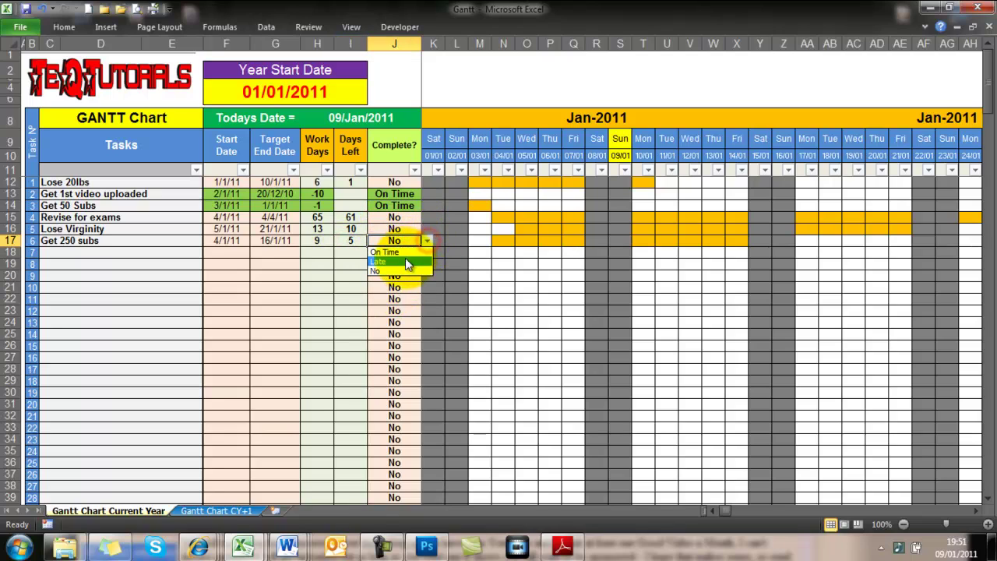
left_click(406, 263)
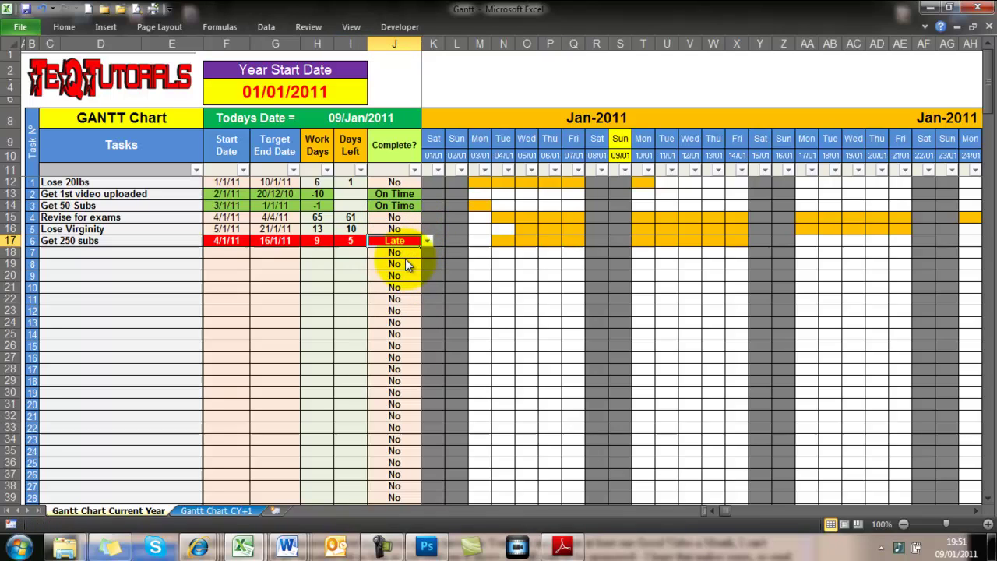
Look over the current-year timeline and the Gantt Chart CY+1 sheet, including its Year Start Date cell
left_click_drag(724, 512, 643, 498)
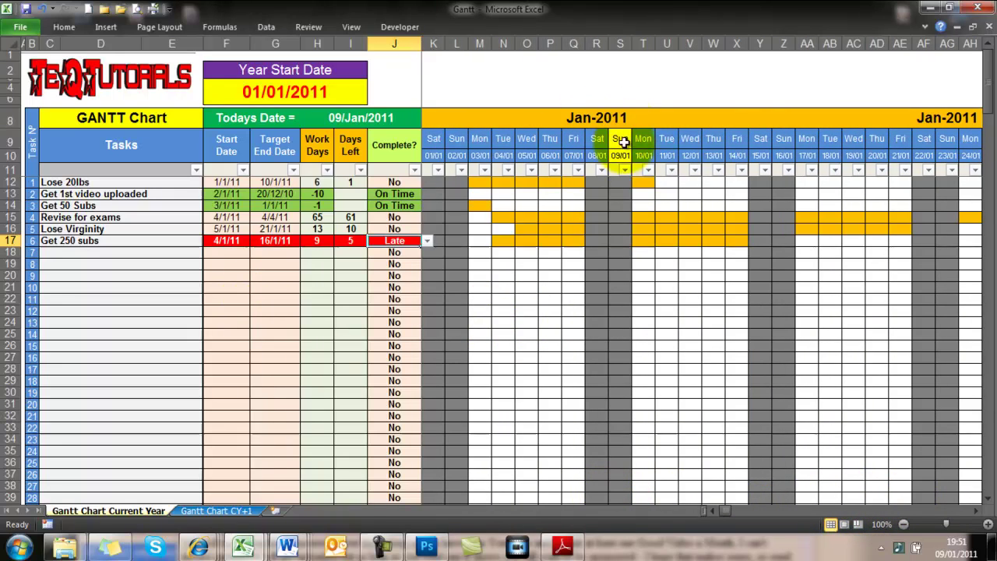
left_click(222, 510)
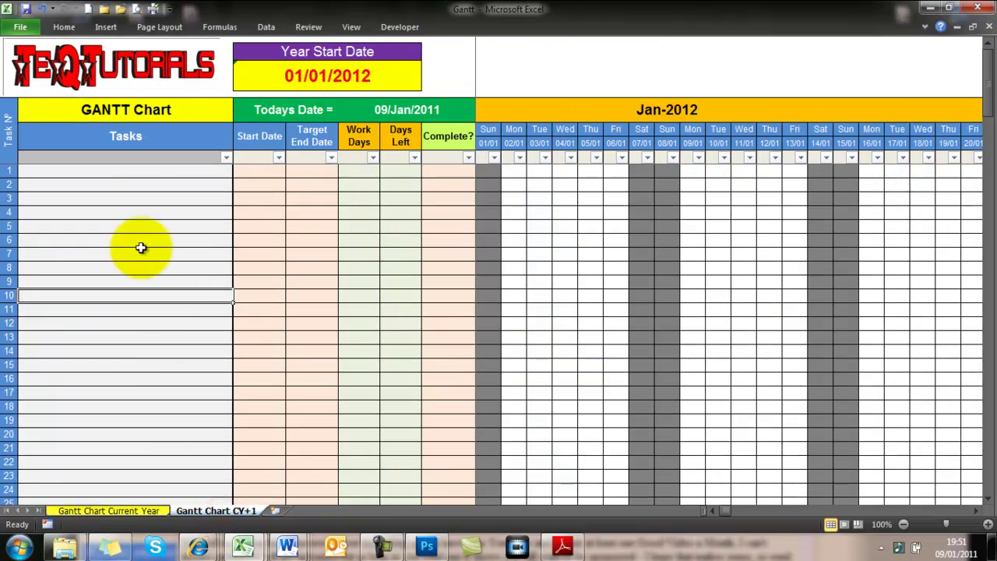
left_click(98, 172)
left_click(333, 76)
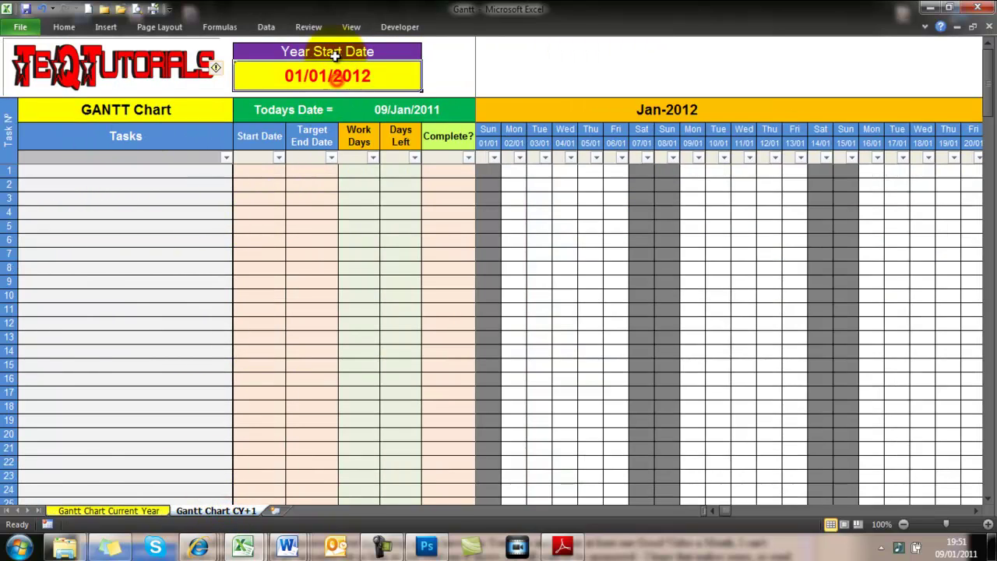
Switch to the Flexi TeQTutorials workbook and enter Monday 3-Jan's in and out times as 8:00, 12:00, 13:30 and 17:00
left_click(240, 548)
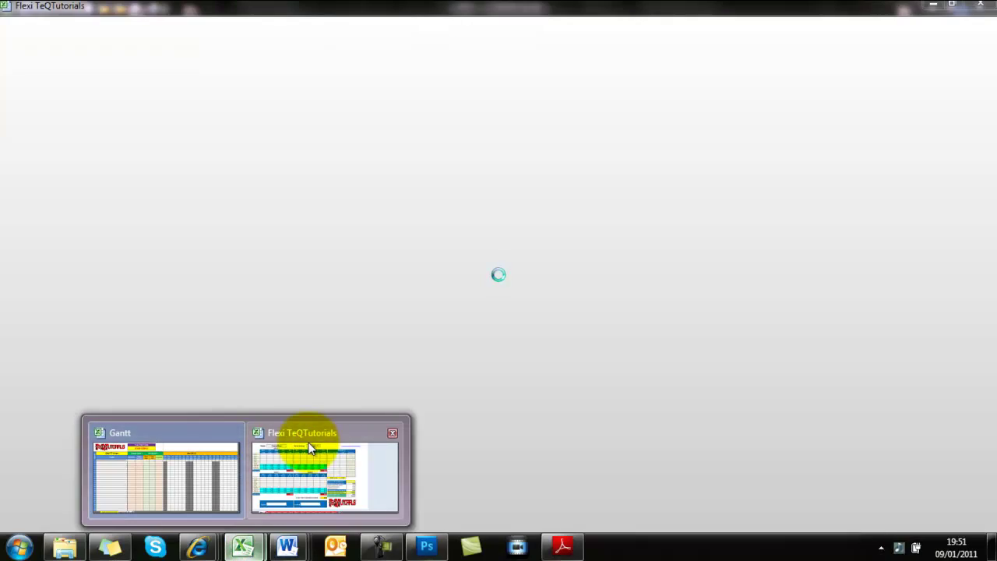
left_click(308, 442)
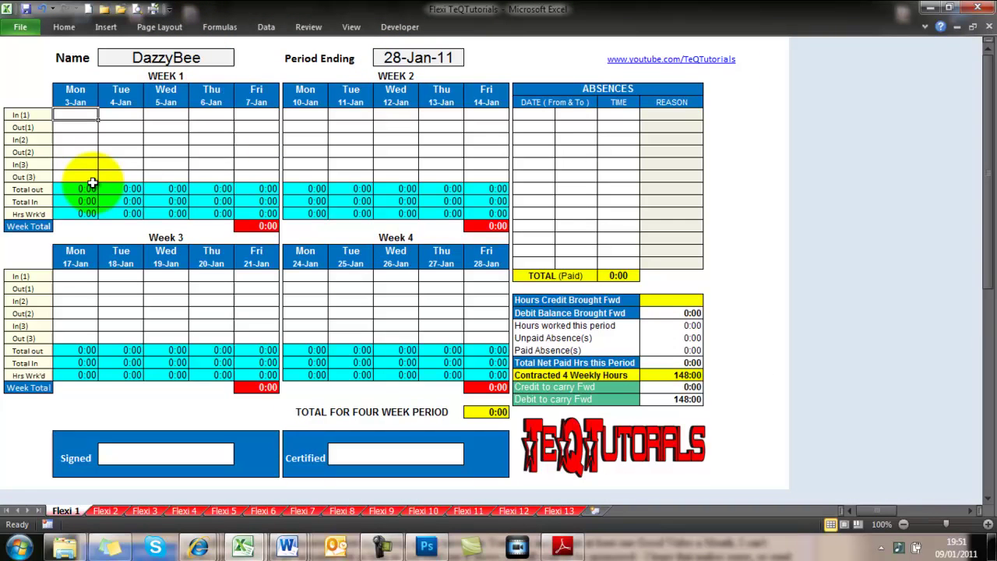
left_click(65, 115)
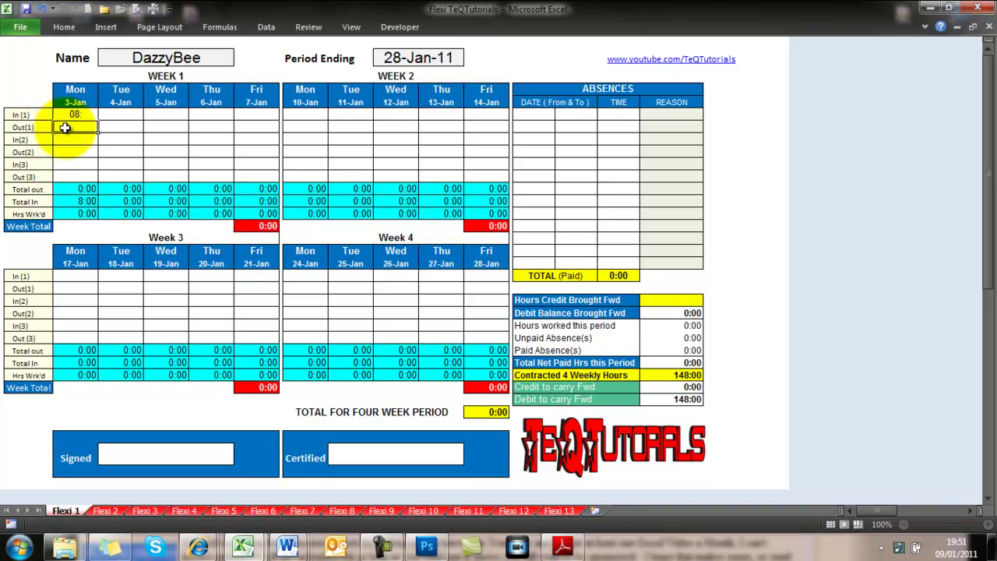
left_click(65, 138)
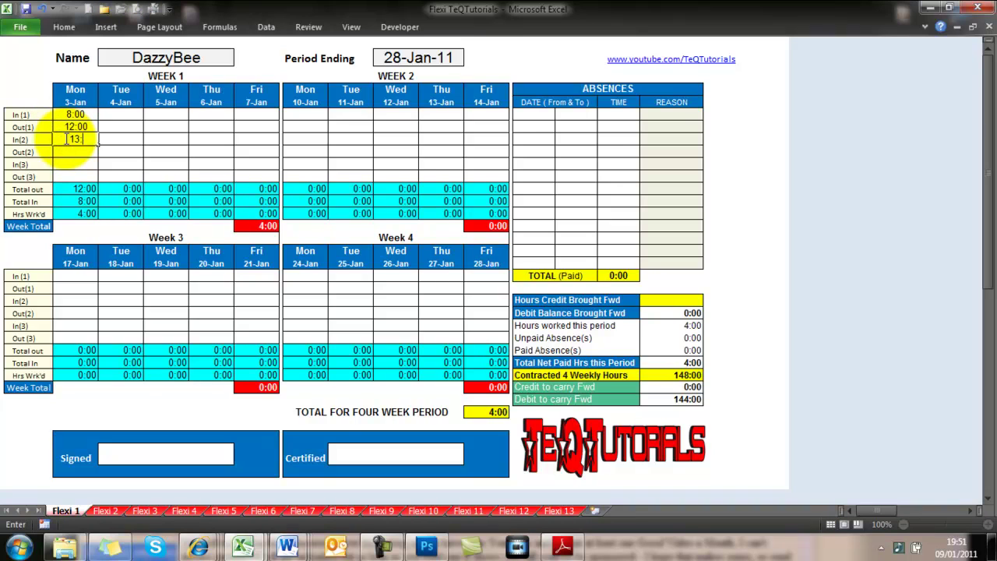
left_click(67, 151)
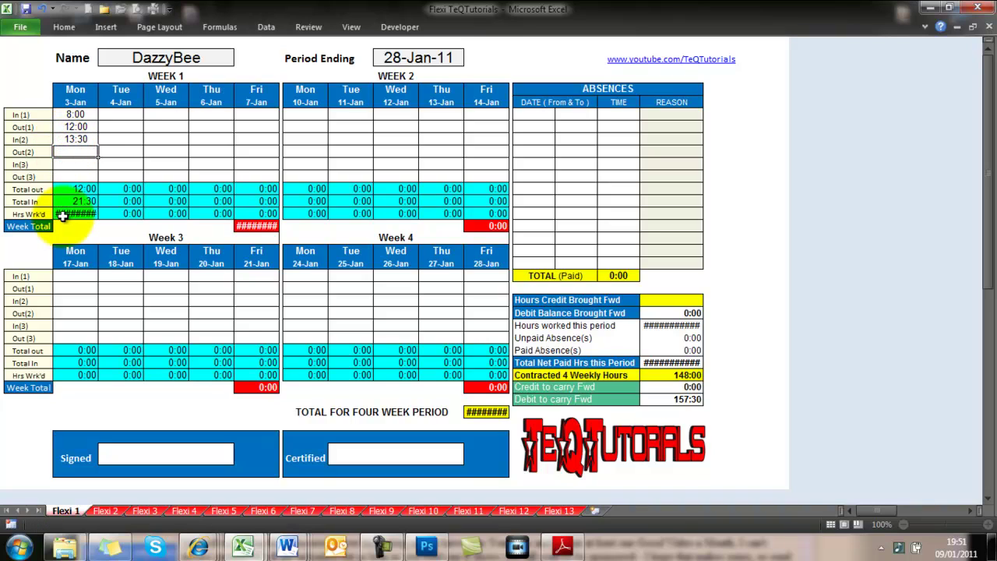
key("Return")
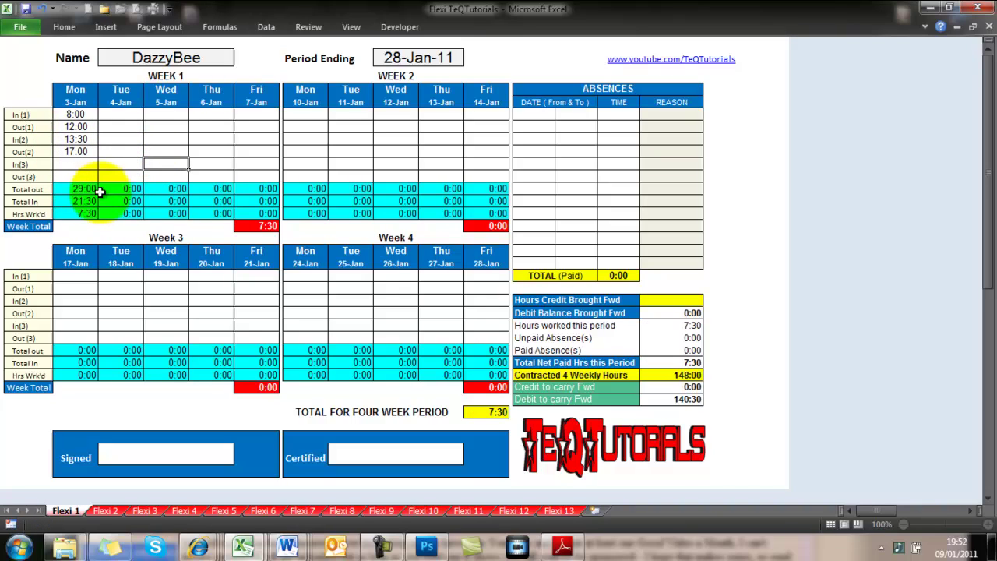
Copy Monday 3-Jan's four in and out times and paste them as values into Tuesday 4-Jan
left_click(82, 188)
left_click_drag(75, 114, 78, 151)
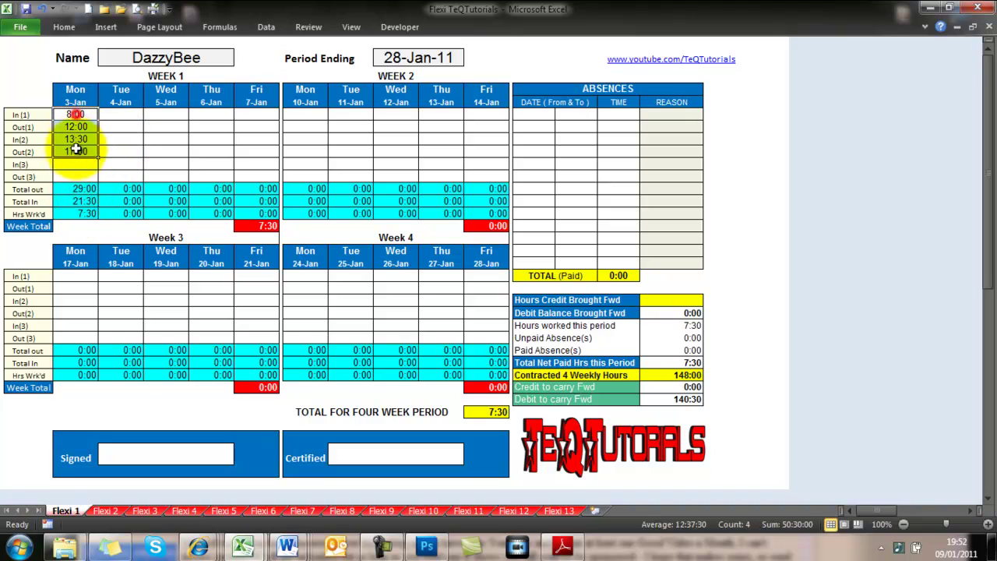
right_click(78, 156)
left_click(116, 179)
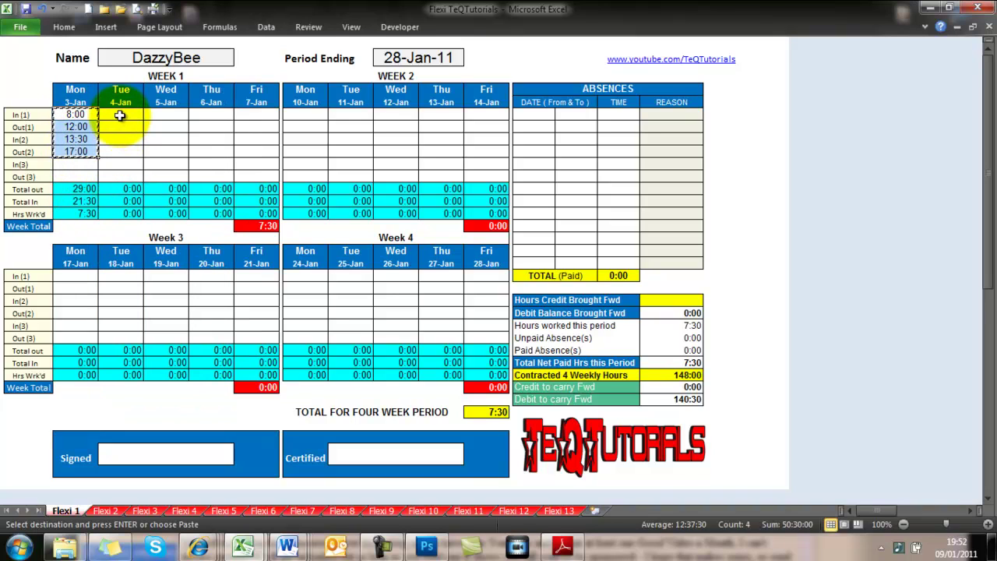
left_click_drag(120, 116, 121, 158)
right_click(119, 151)
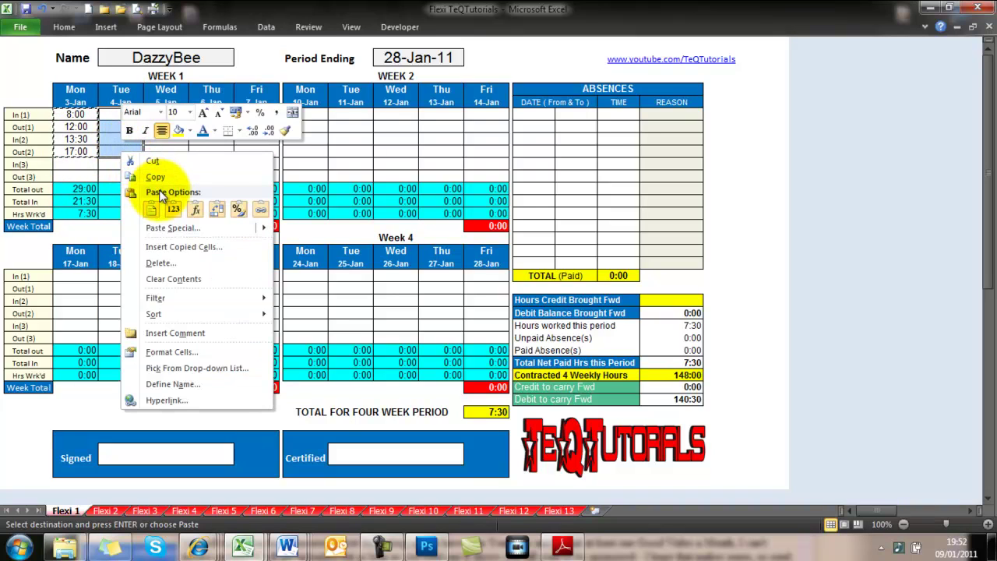
left_click(173, 209)
right_click(144, 151)
left_click(82, 189)
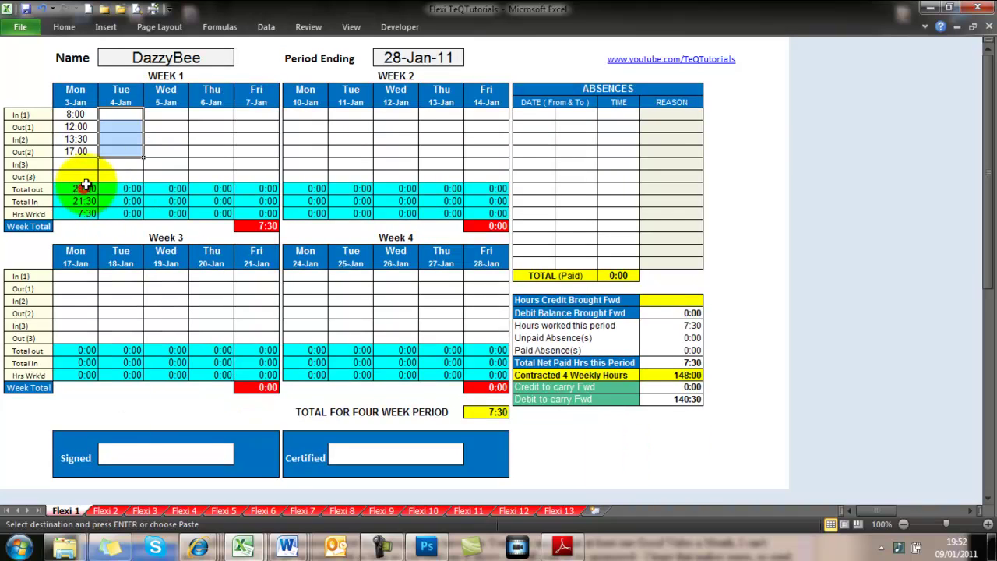
right_click(118, 115)
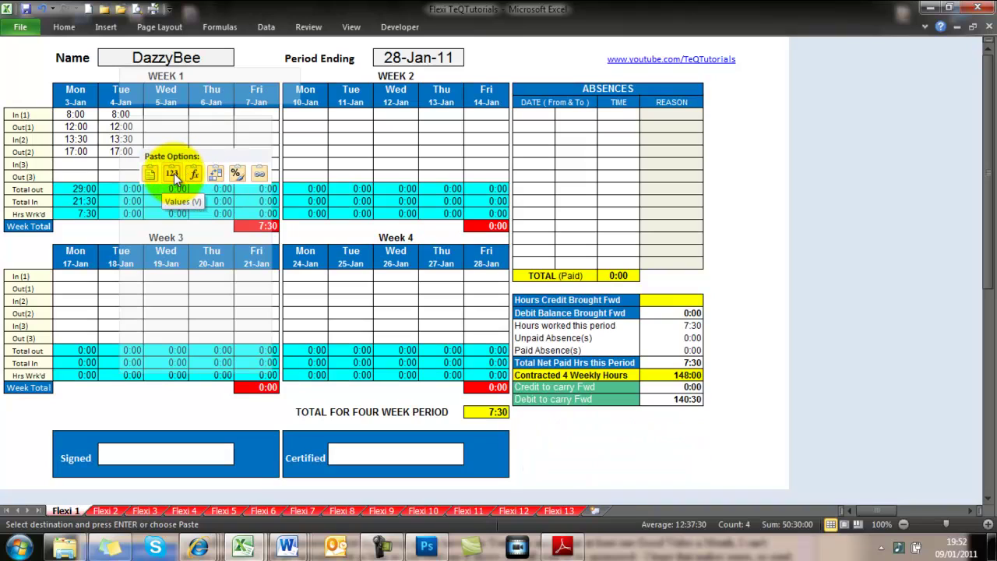
left_click(174, 173)
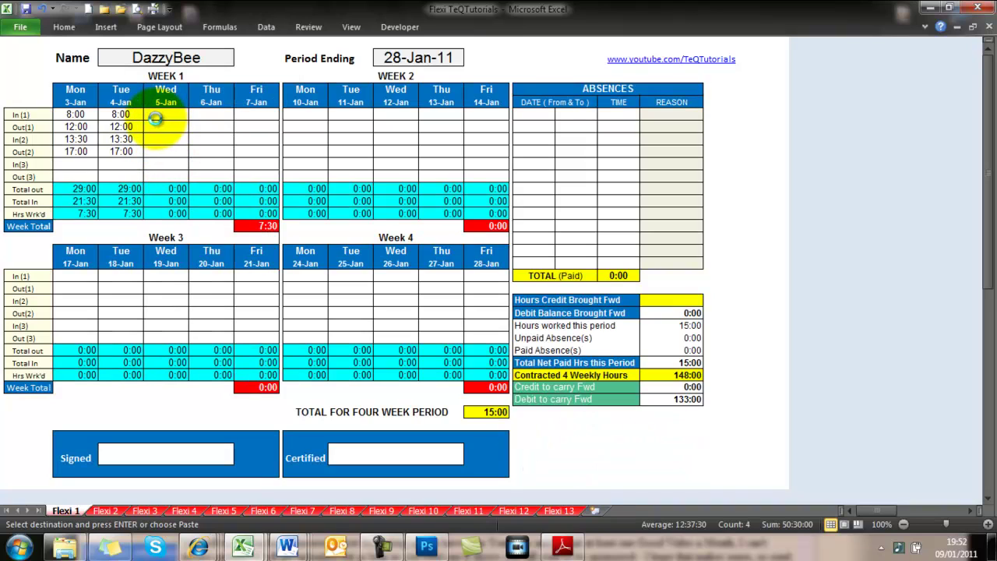
Paste the copied Monday times as values into Wednesday 5-Jan, Thursday 6-Jan and Friday 7-Jan of Week 1
right_click(157, 117)
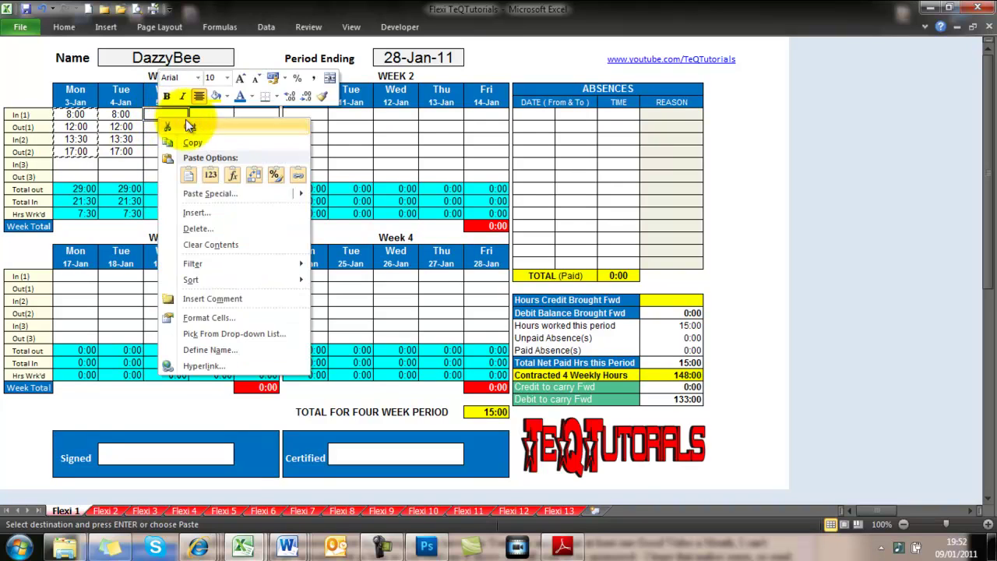
left_click(207, 178)
left_click(200, 114)
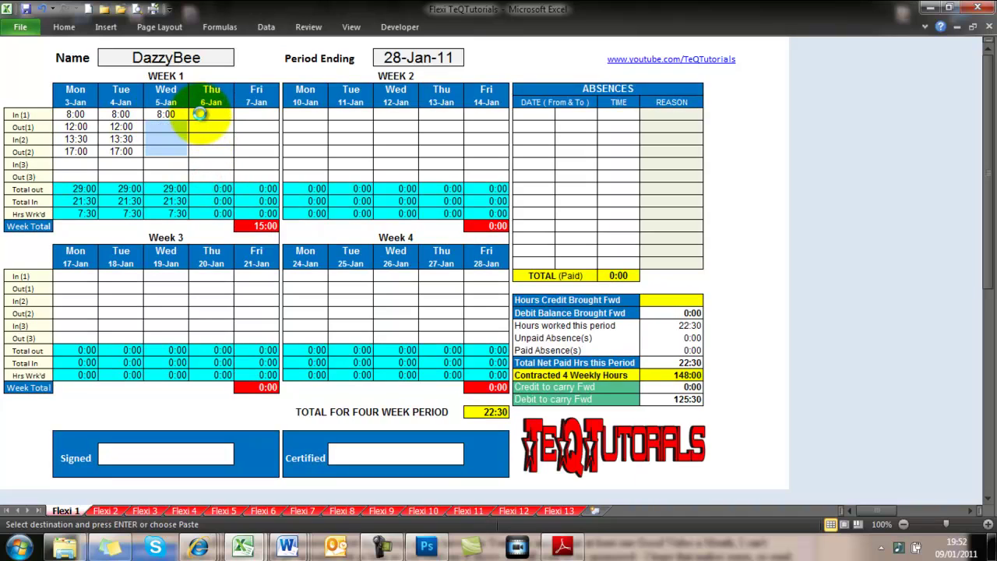
right_click(200, 113)
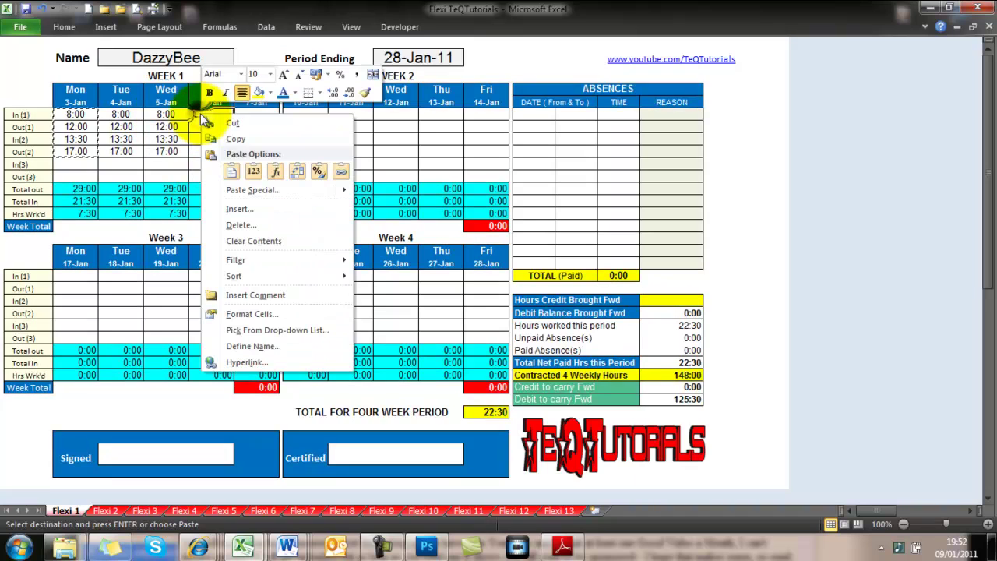
left_click(251, 170)
left_click(248, 114)
right_click(246, 115)
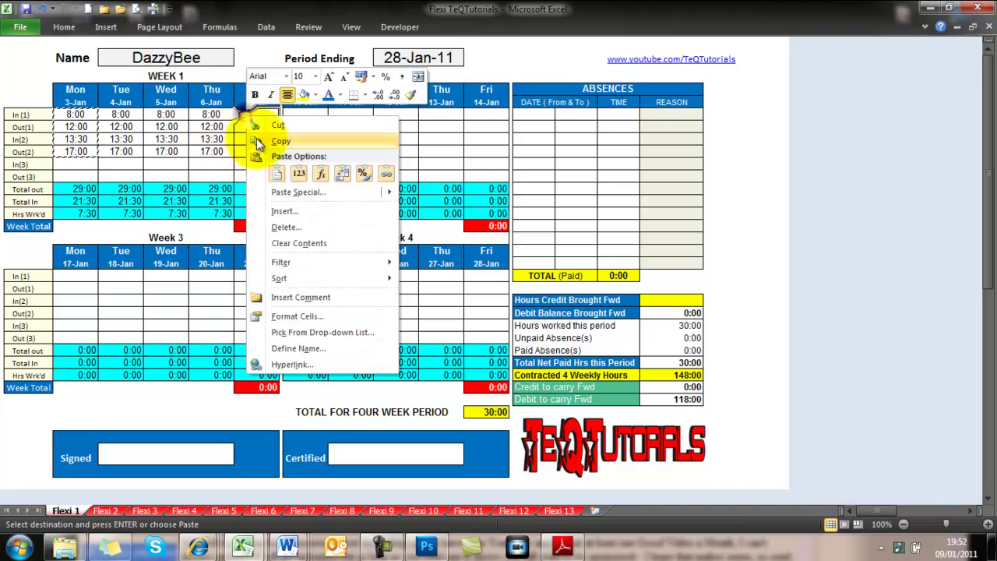
left_click(298, 171)
Copy the whole block of Week 1 in and out times and paste it as values into Week 2, starting at Monday 10-Jan
left_click(310, 127)
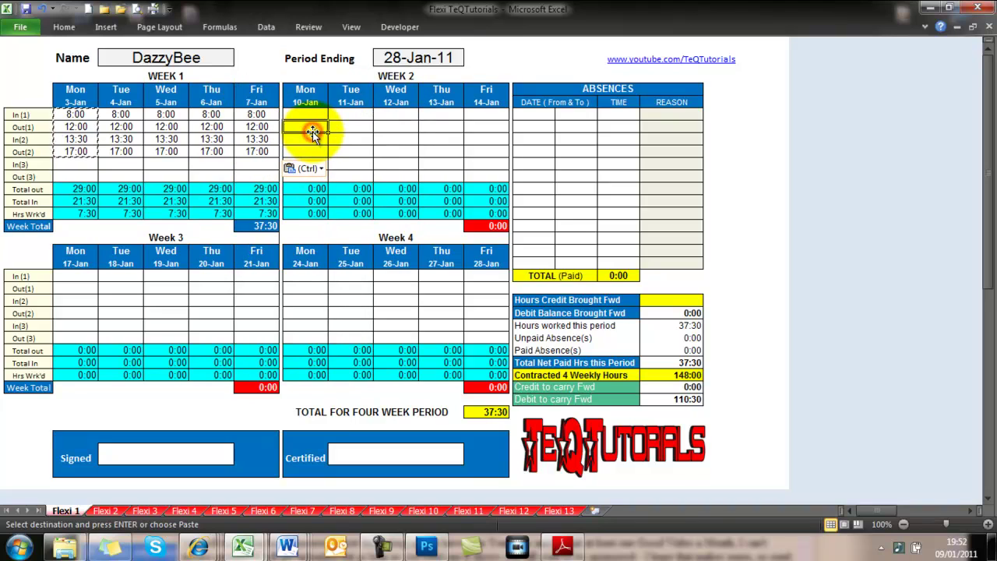
left_click_drag(74, 115, 238, 146)
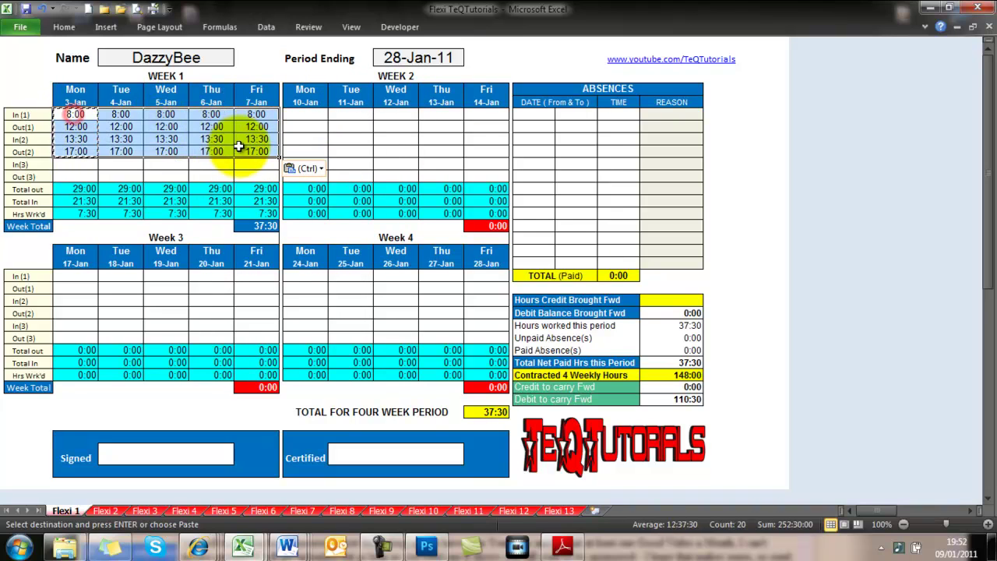
left_click(305, 114)
right_click(305, 114)
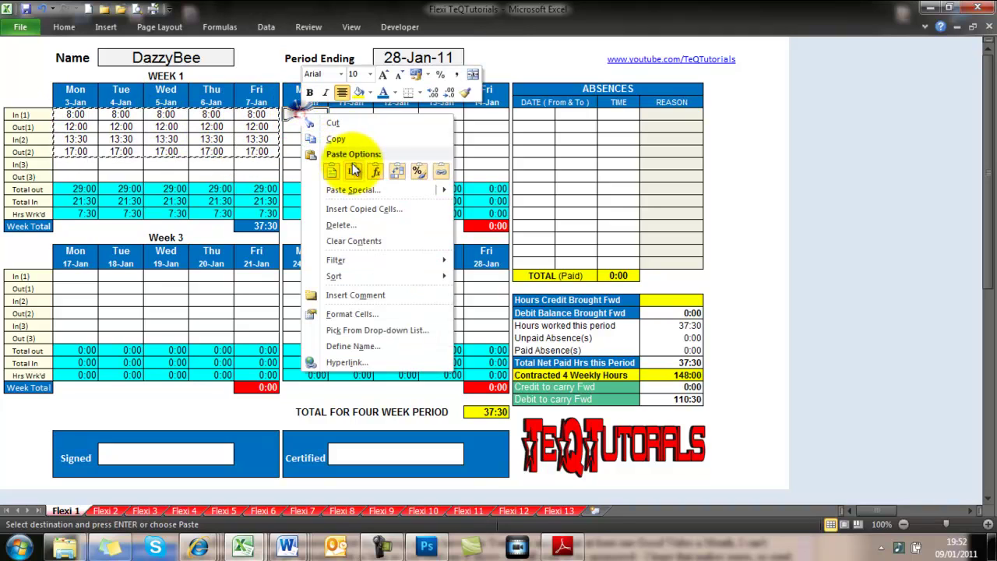
left_click(352, 169)
Paste the copied Week 1 times as values into Week 3 from Monday 17-Jan and Week 4 from Monday 24-Jan
left_click(81, 277)
right_click(81, 277)
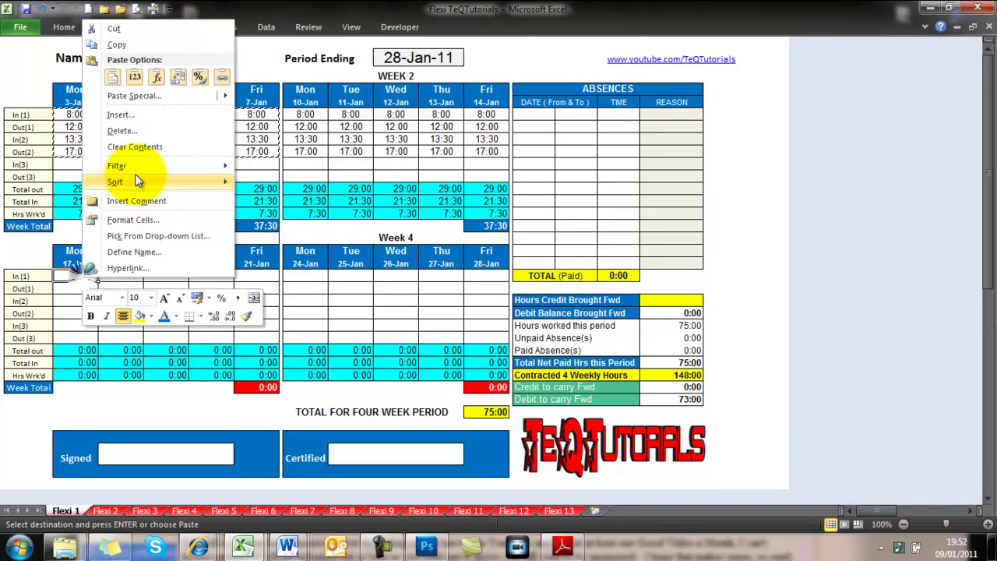
left_click(140, 76)
left_click(304, 275)
right_click(304, 276)
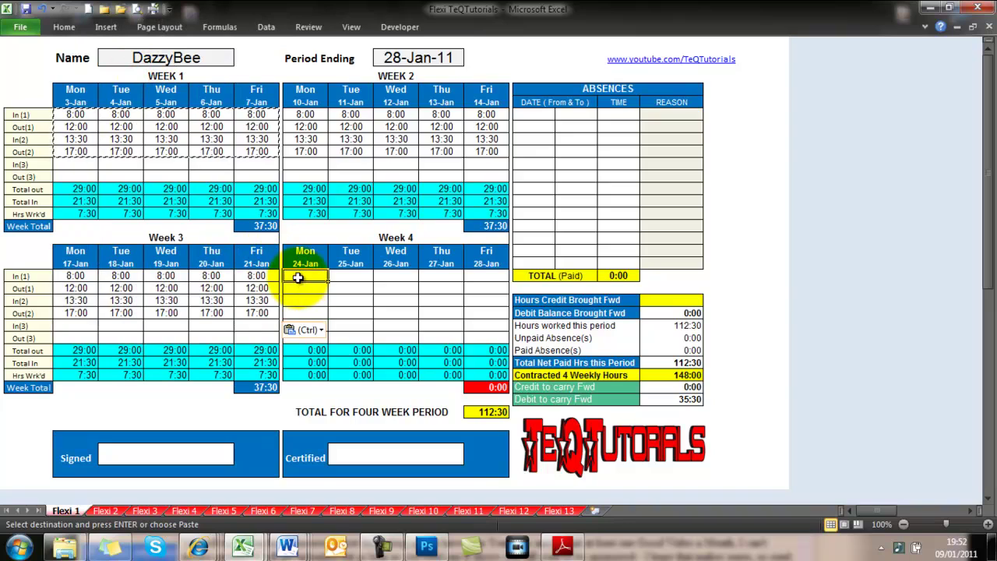
left_click(354, 77)
left_click(351, 287)
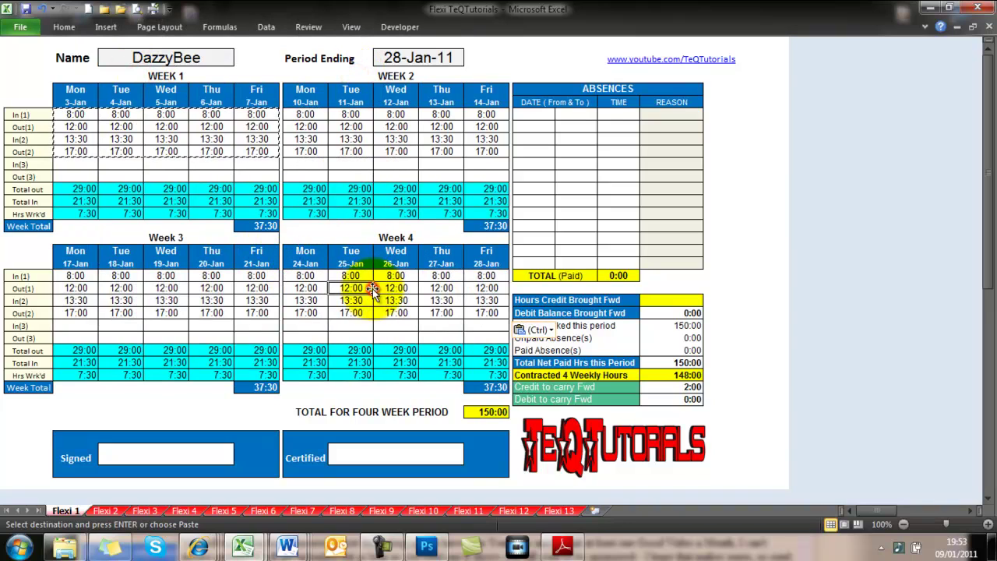
Set the Contracted 4 Weekly Hours on the Flexi 1 sheet to 160:00
left_click(654, 375)
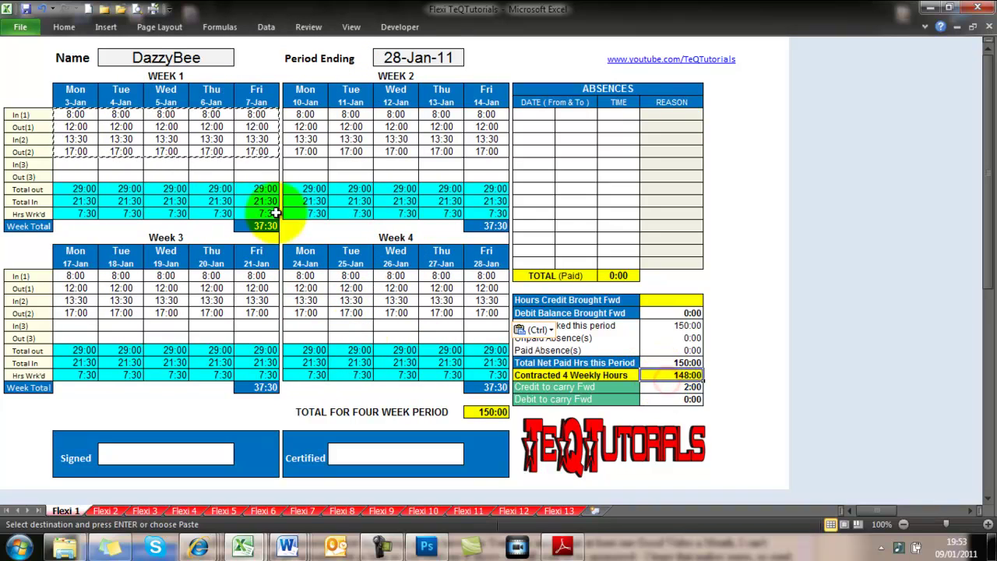
type("160")
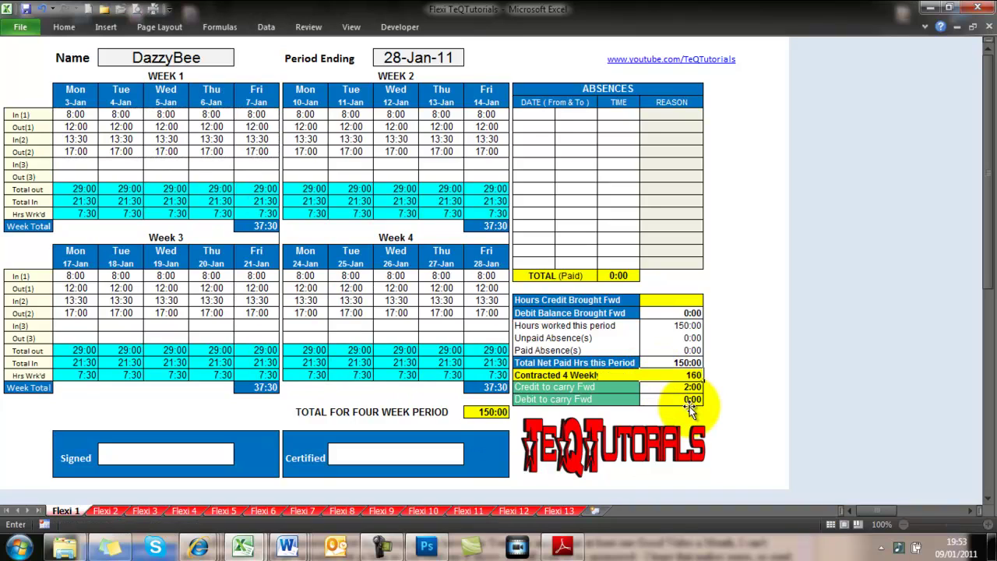
type(":00")
left_click(645, 337)
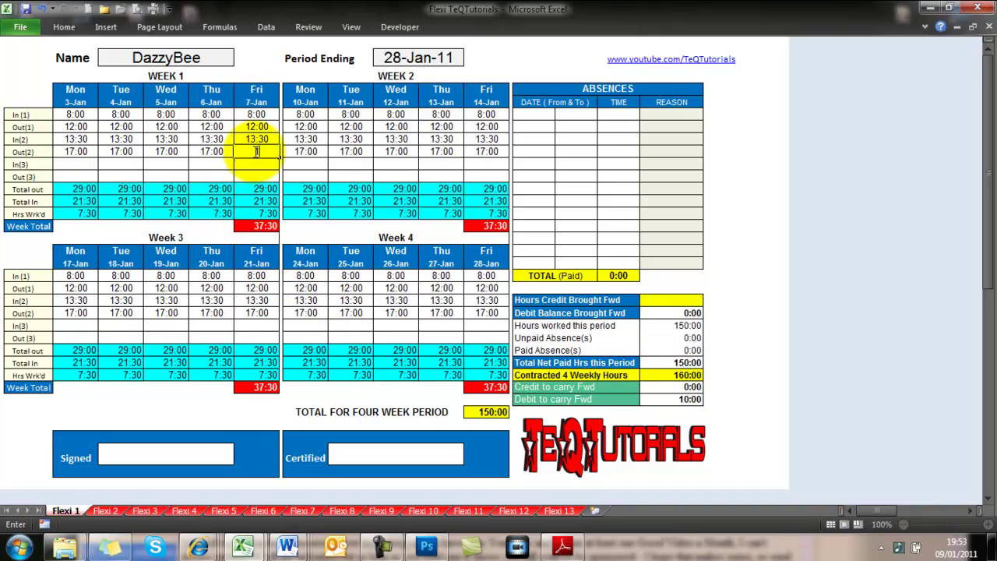
Set Week 1's Out(2) times to 17:30 on Thursday and 19:00 on Friday, and clear Wednesday 5-Jan's in and out times
left_click(221, 139)
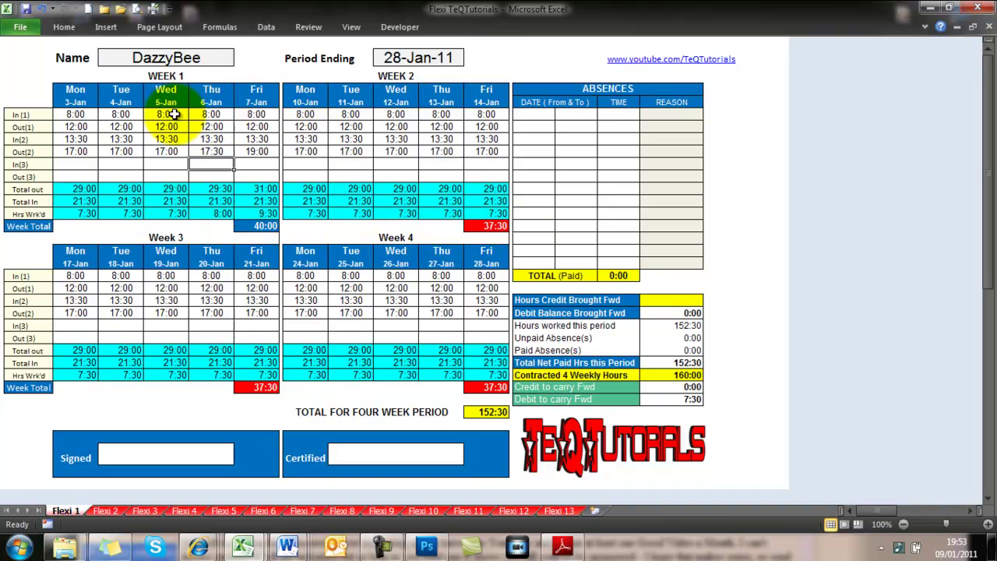
left_click_drag(166, 115, 173, 150)
key("Delete")
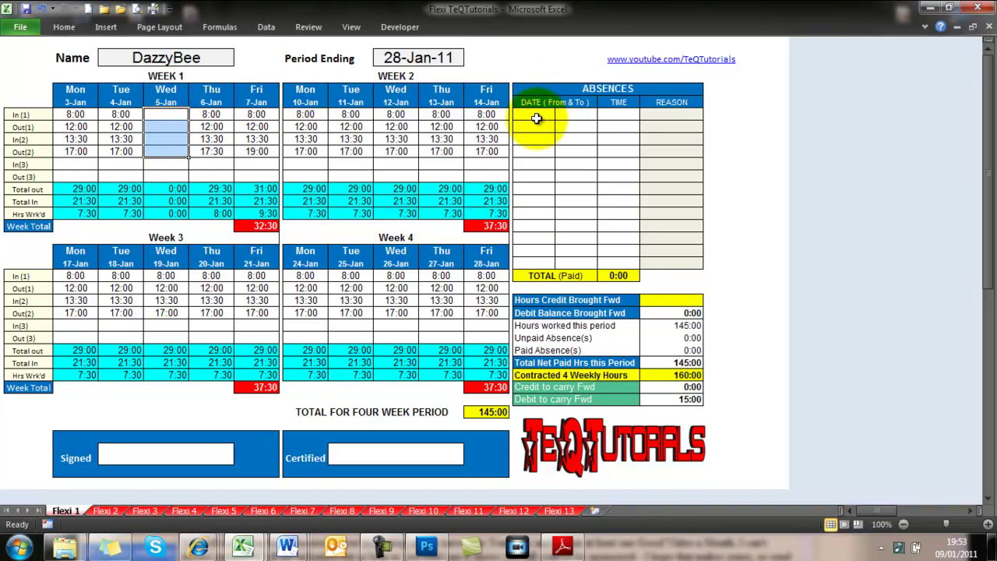
Record an absence in the first Absences row from 5-Jan-11 to 5-Jan-11 with a time of 8:00
left_click(536, 118)
left_click(562, 116)
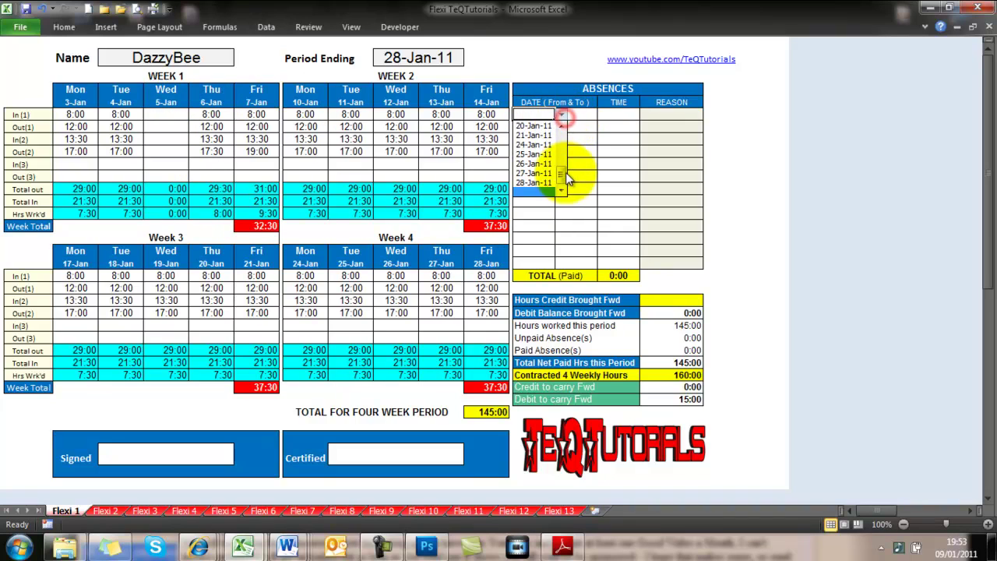
left_click(543, 144)
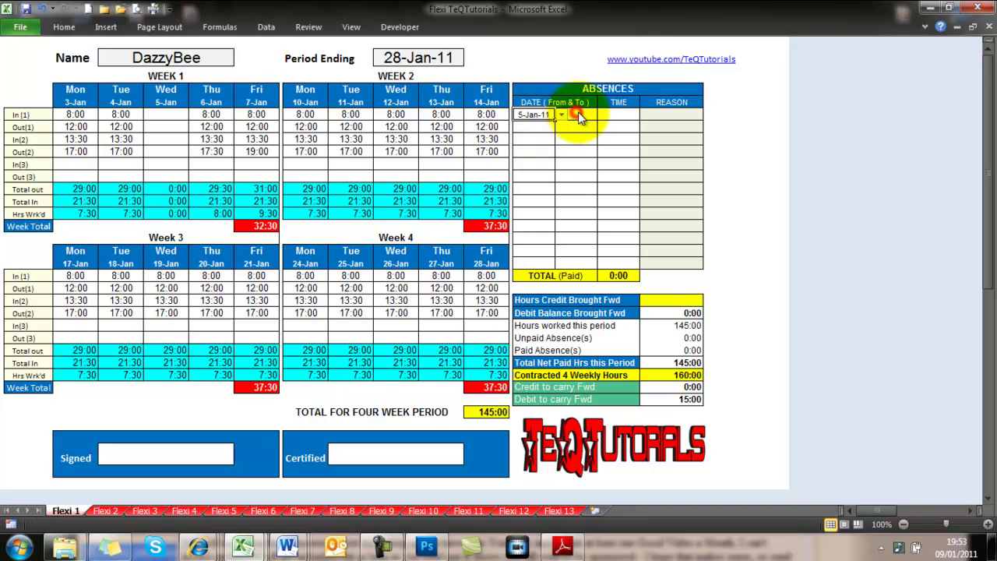
left_click(604, 115)
left_click(587, 145)
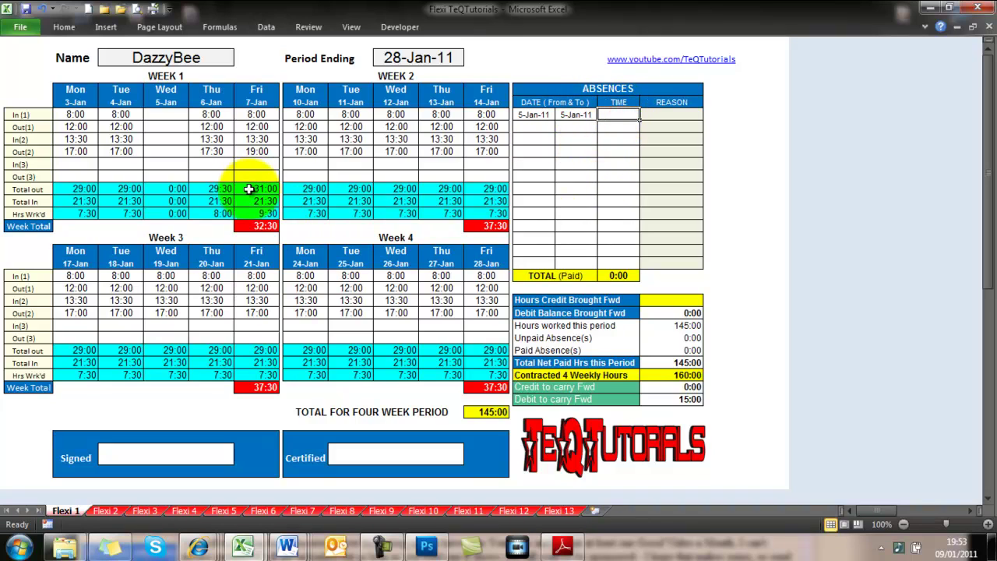
left_click(570, 162)
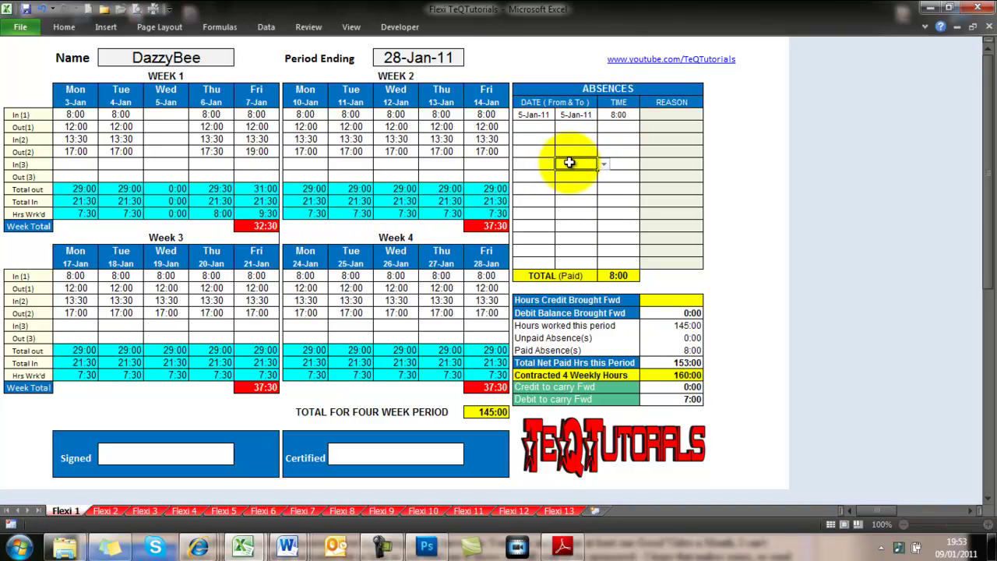
Try Annual and Flexi as the reason for the 5-Jan-11 absence and check the paid absence total
left_click(647, 115)
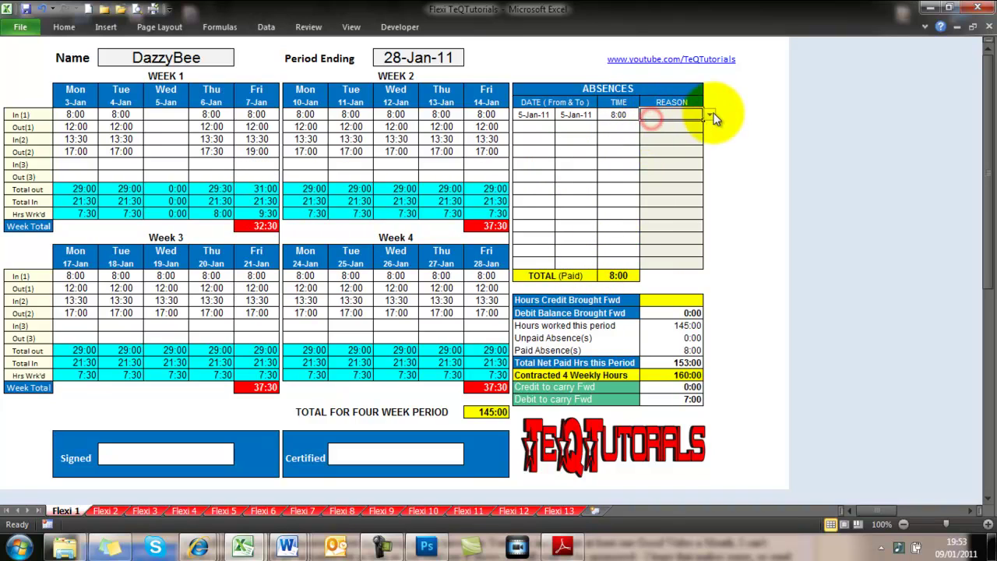
left_click(709, 114)
left_click(678, 126)
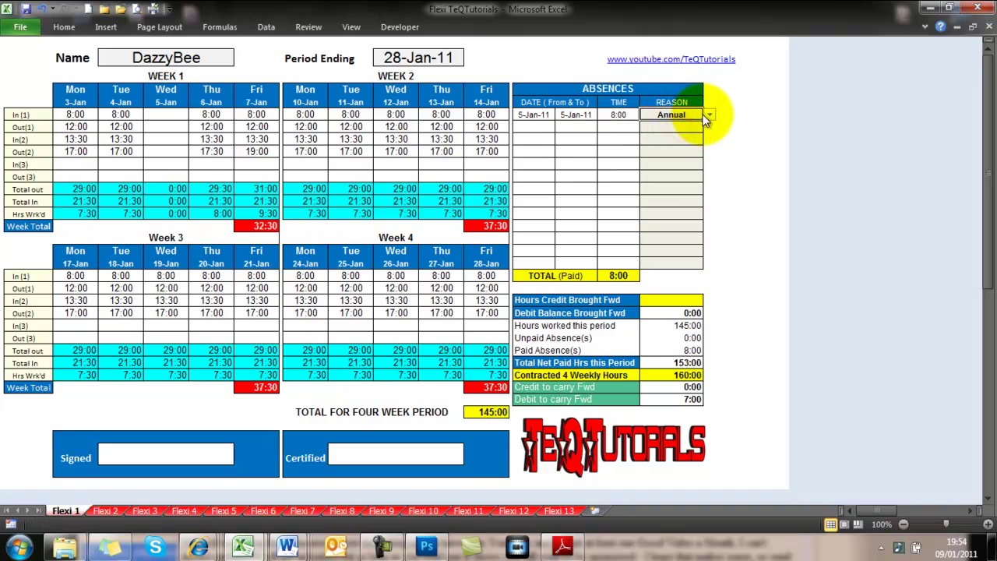
left_click(709, 114)
left_click(691, 154)
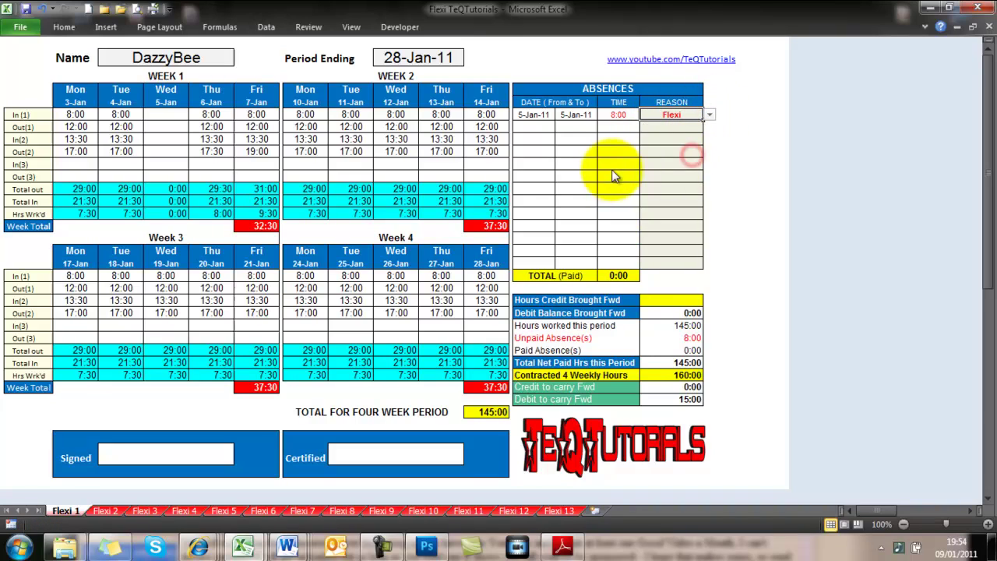
left_click(606, 173)
left_click(610, 275)
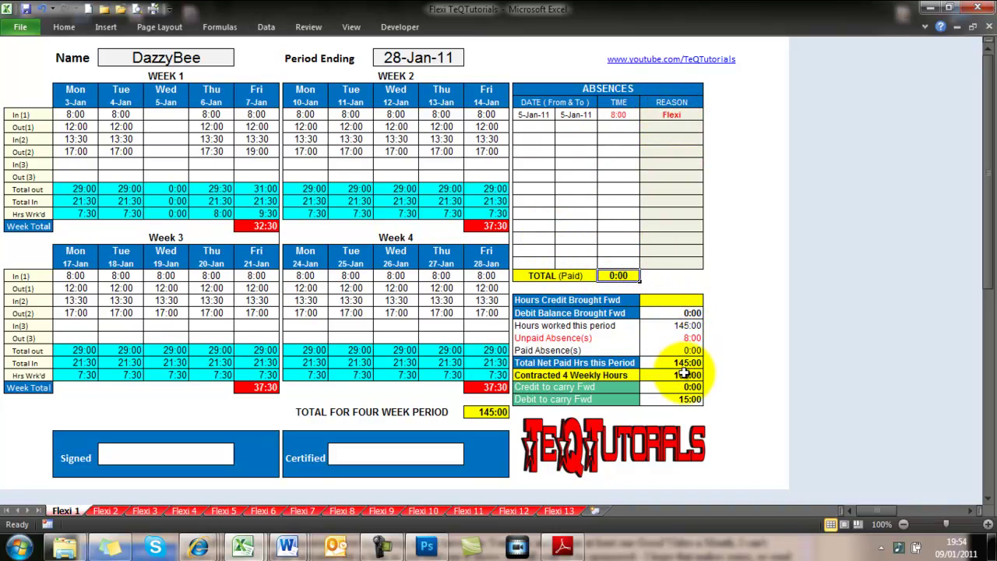
Set the 5-Jan-11 absence's reason to Training and check the four-week total and the paid absence total
left_click(675, 116)
left_click(709, 115)
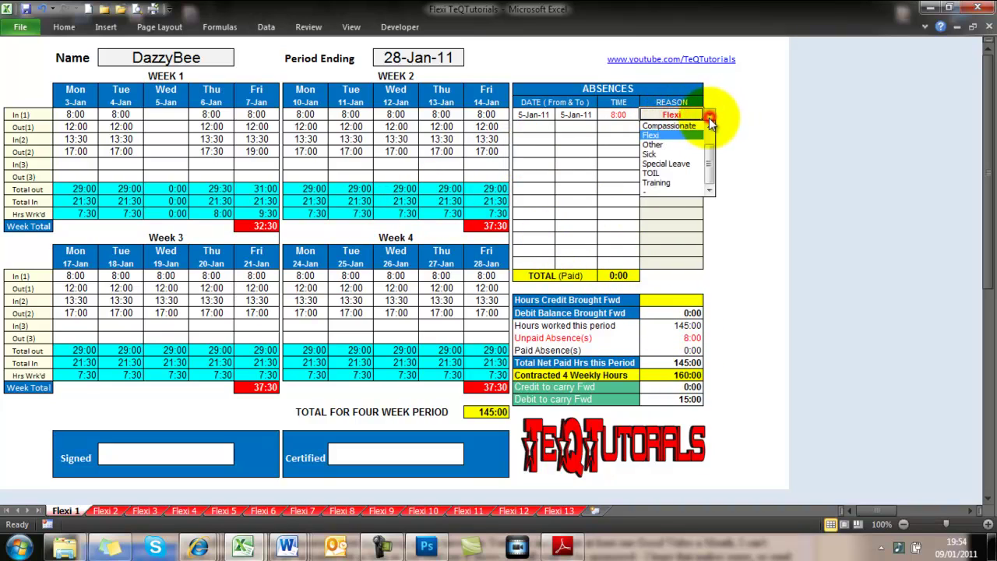
left_click(670, 183)
left_click(590, 184)
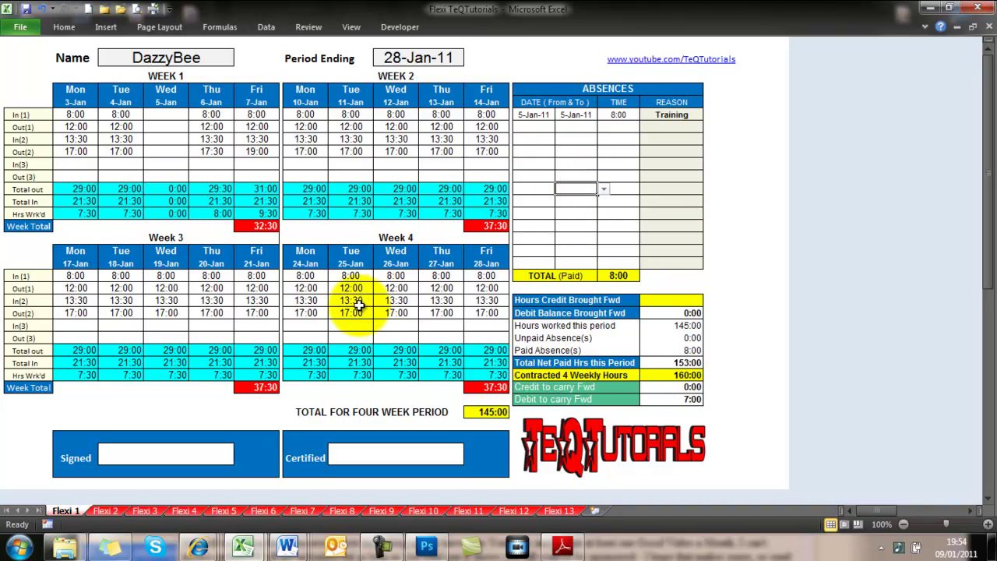
left_click(498, 412)
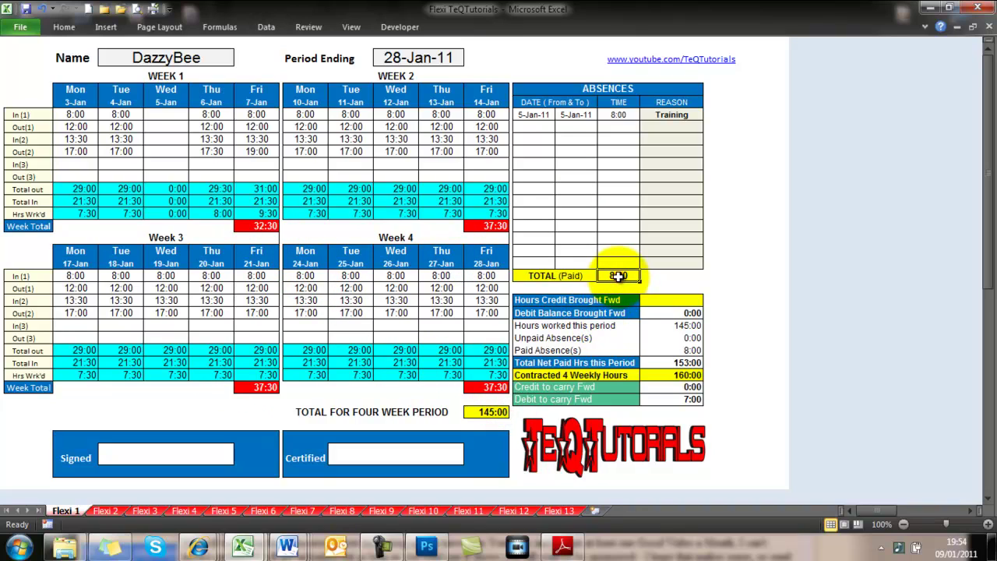
left_click(617, 276)
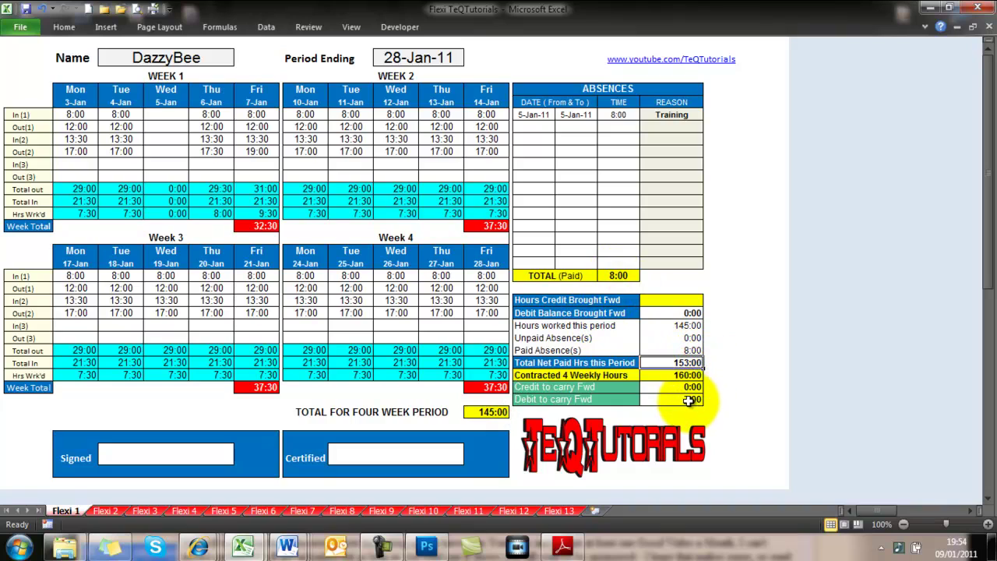
Open the Flexi 2 sheet and set its Contracted 4 Weekly Hours to 80:00
left_click(106, 510)
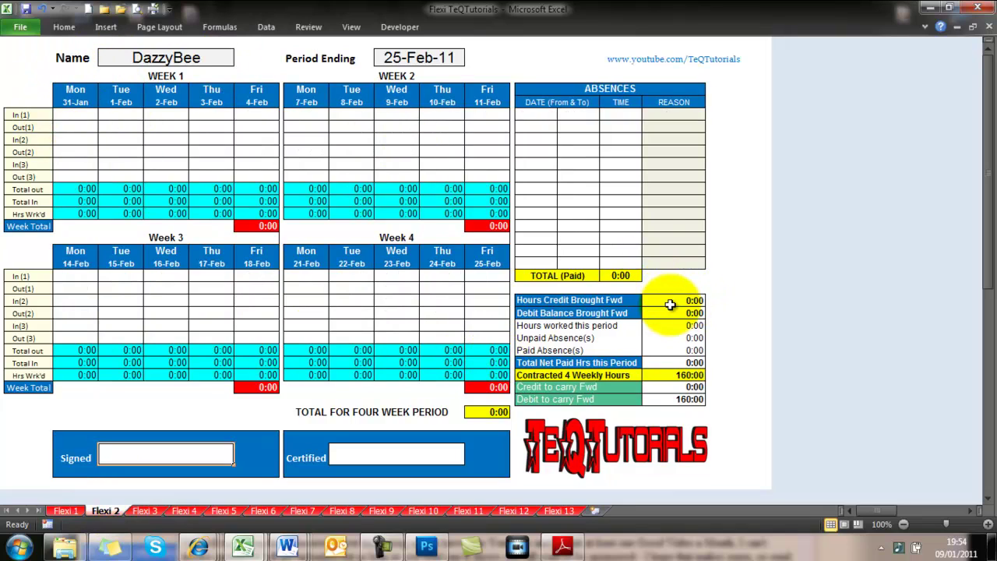
left_click(673, 375)
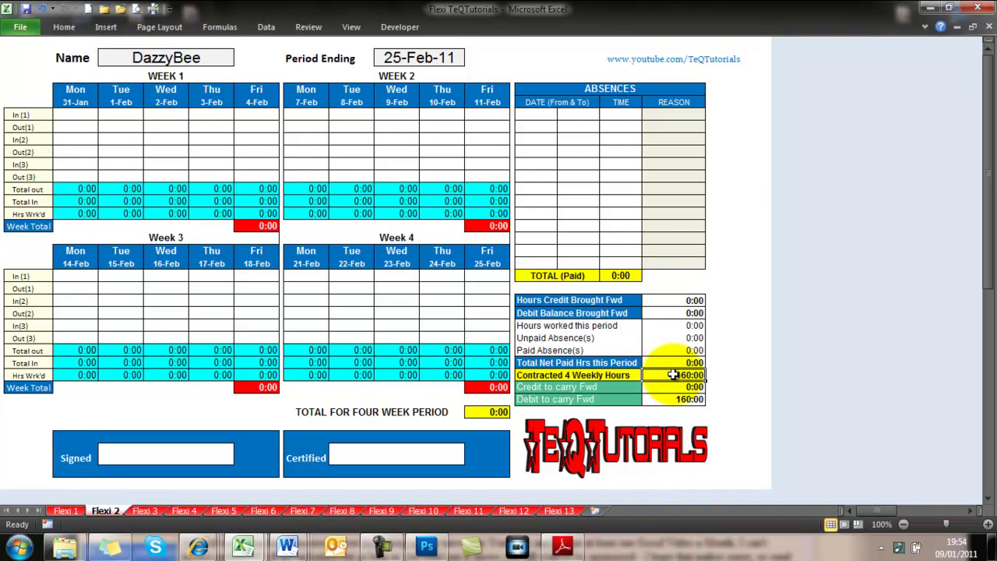
type("80:00")
left_click(401, 311)
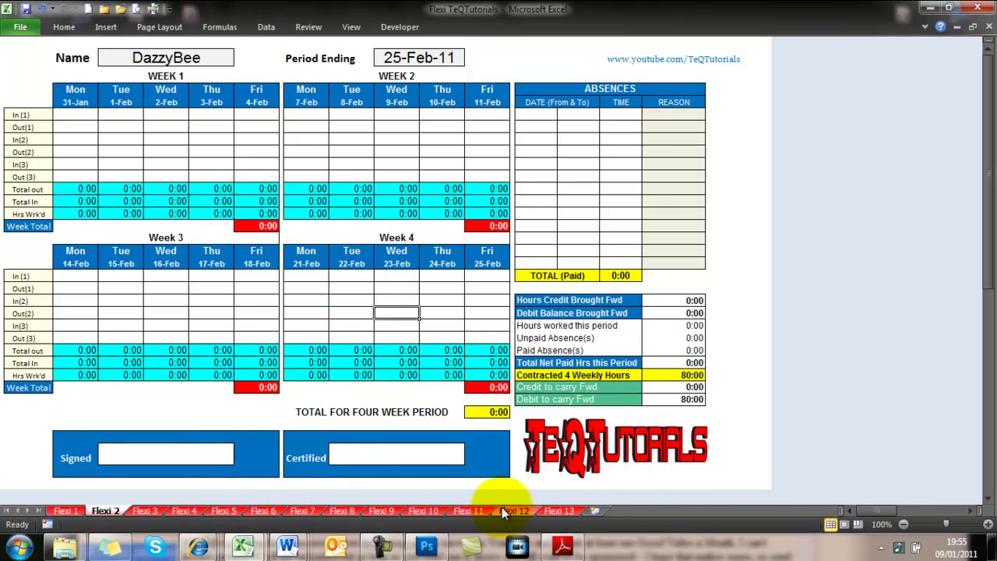
Set the Period Ending date on the Flexi 1 sheet to 21-Jan-11 and check the period dates on Flexi 2
left_click(73, 509)
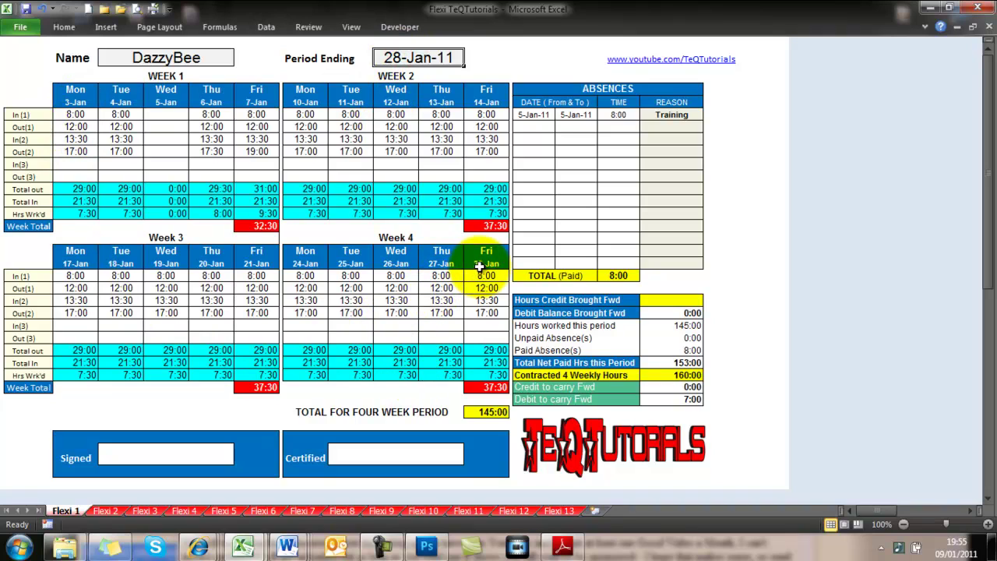
type("21/1/")
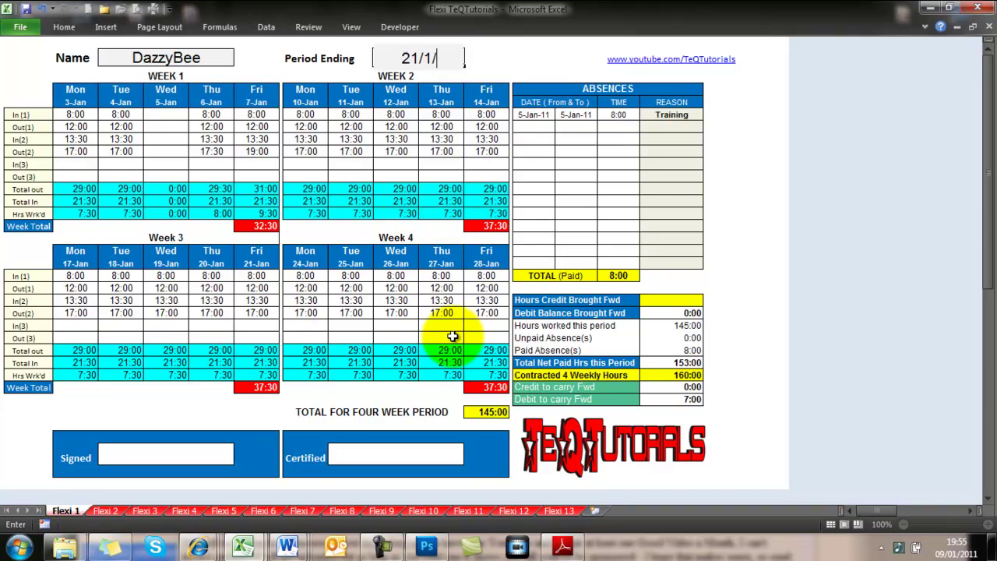
left_click(306, 151)
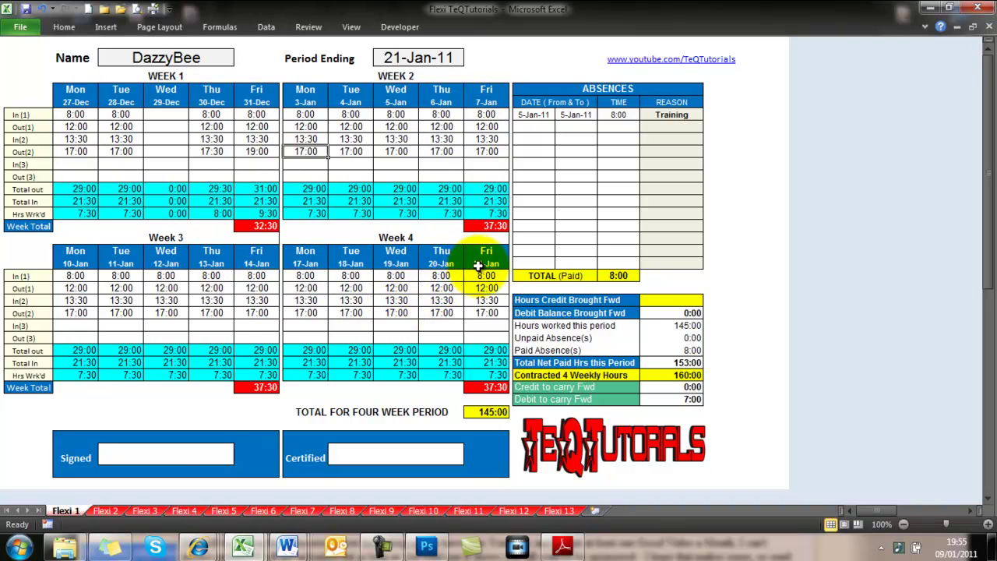
left_click(109, 511)
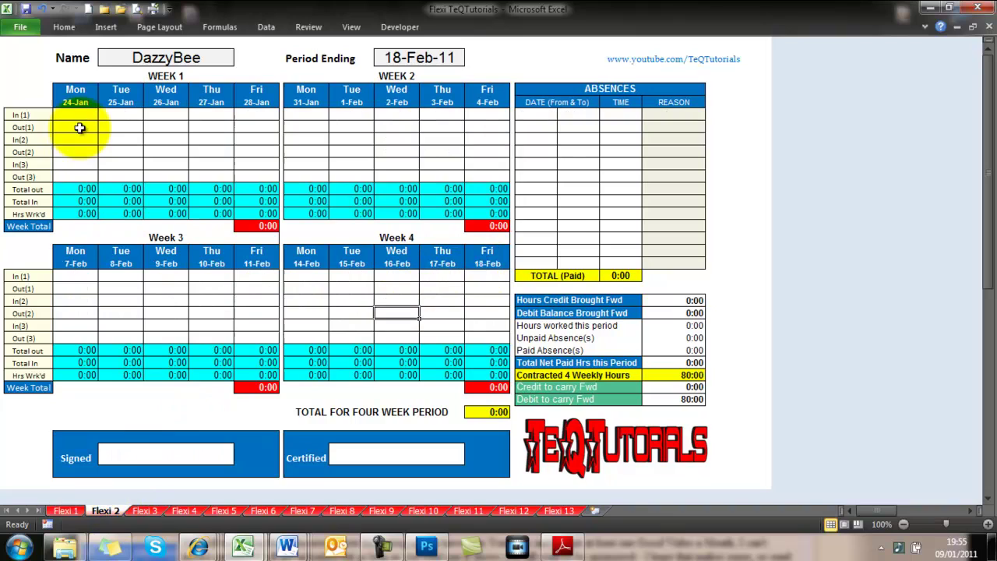